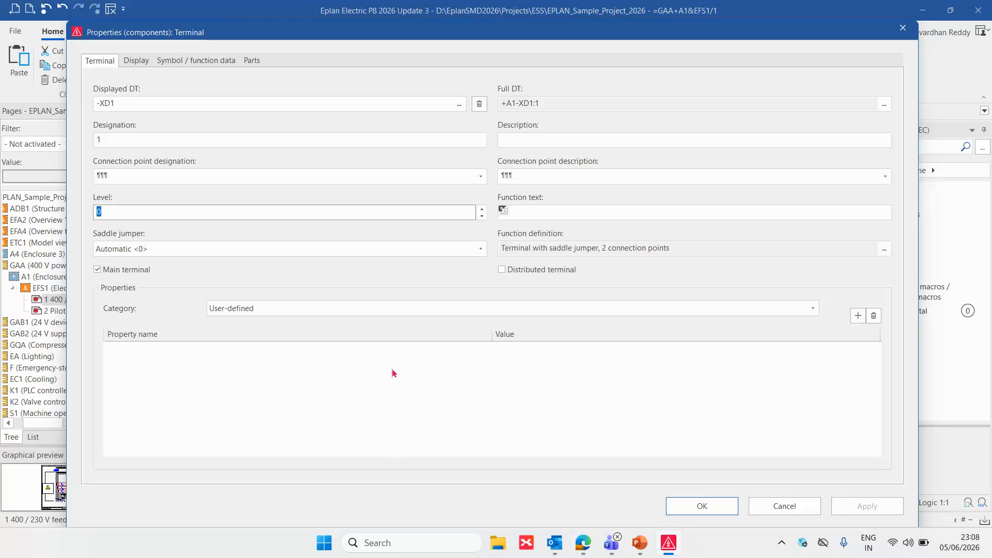
Add the property Block property: Format [1] <20202 1> to terminal -XD1:1
left_click(858, 316)
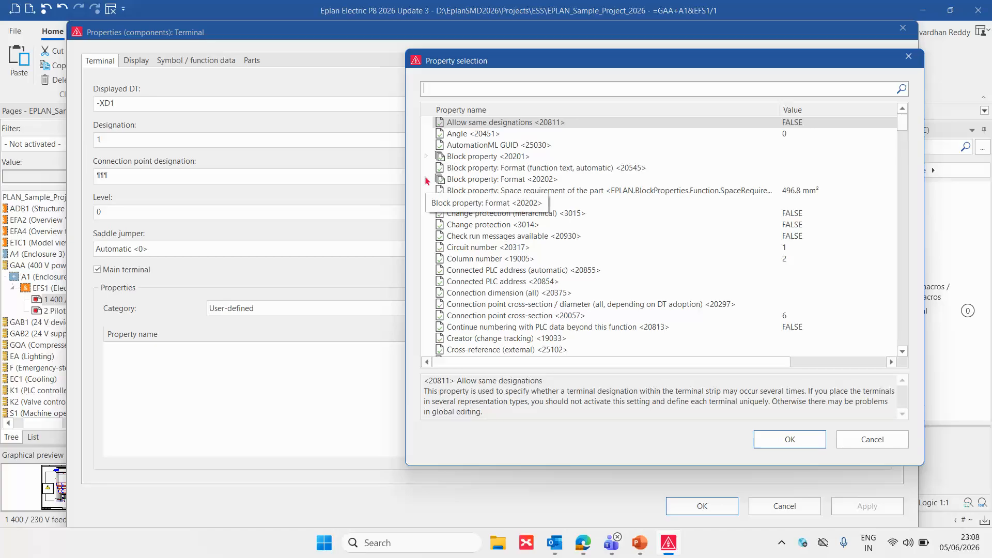
left_click(427, 180)
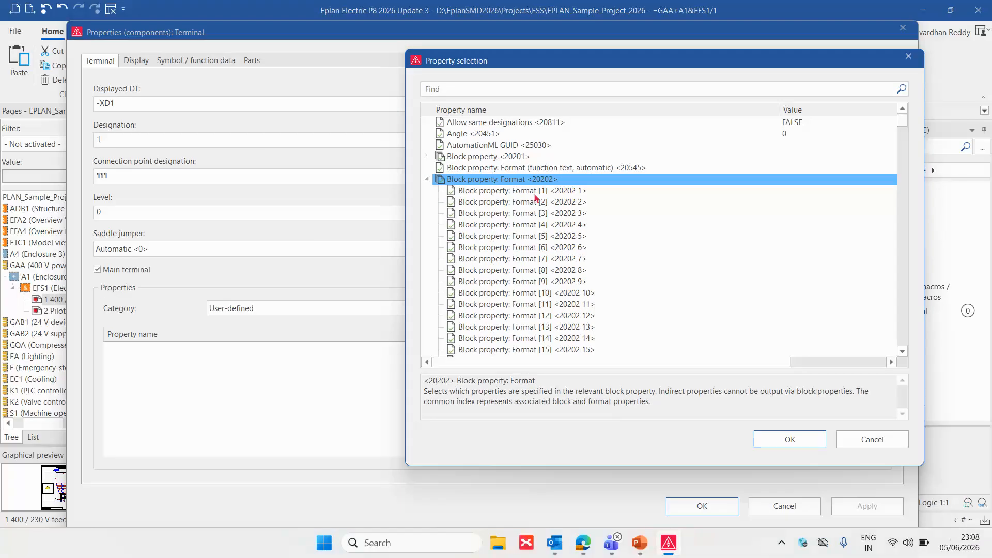
double_click(536, 192)
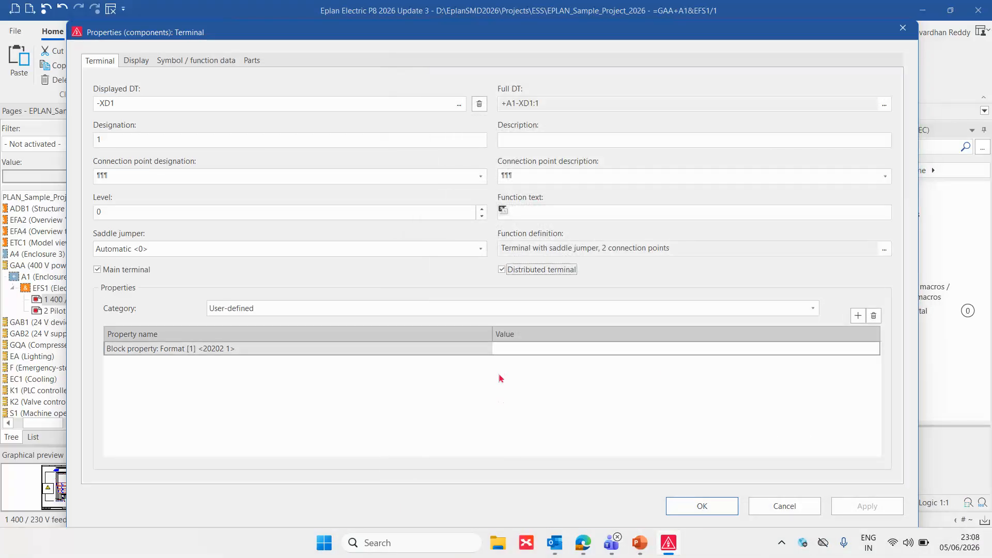
Edit the block property's format and add a separator with the other character "L" as its first element
left_click(873, 348)
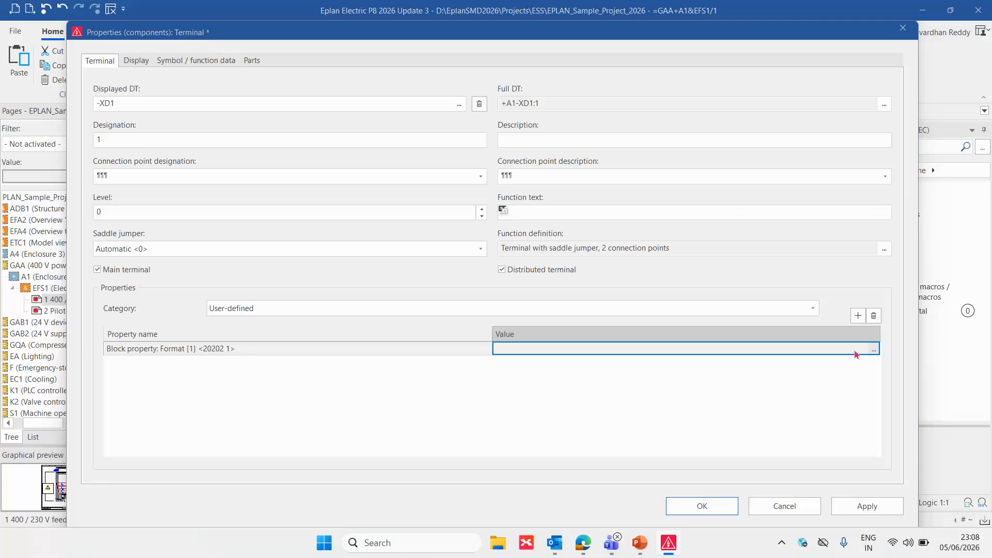
left_click(883, 353)
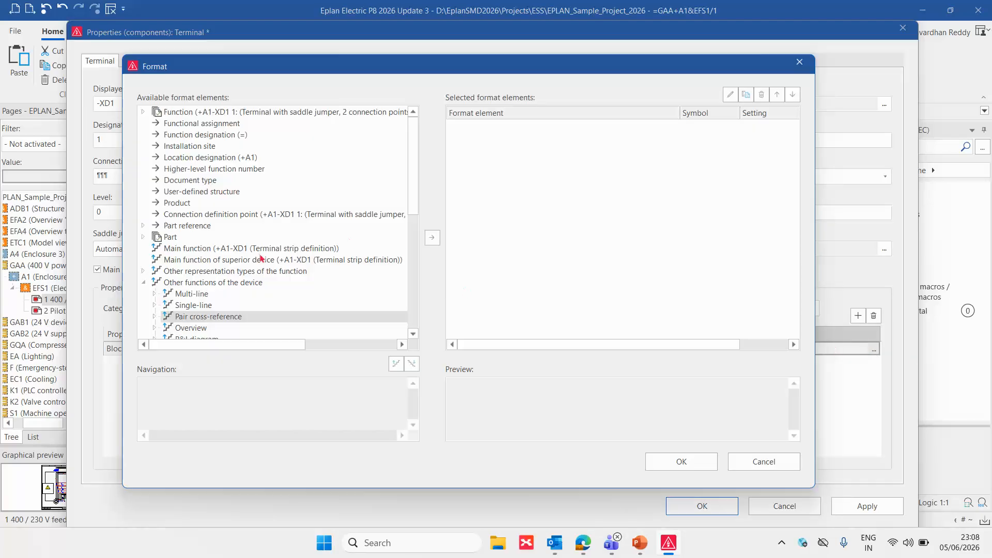
scroll(266, 277, "down", 4)
scroll(266, 278, "up", 4)
left_click(149, 284)
scroll(288, 288, "down", 5)
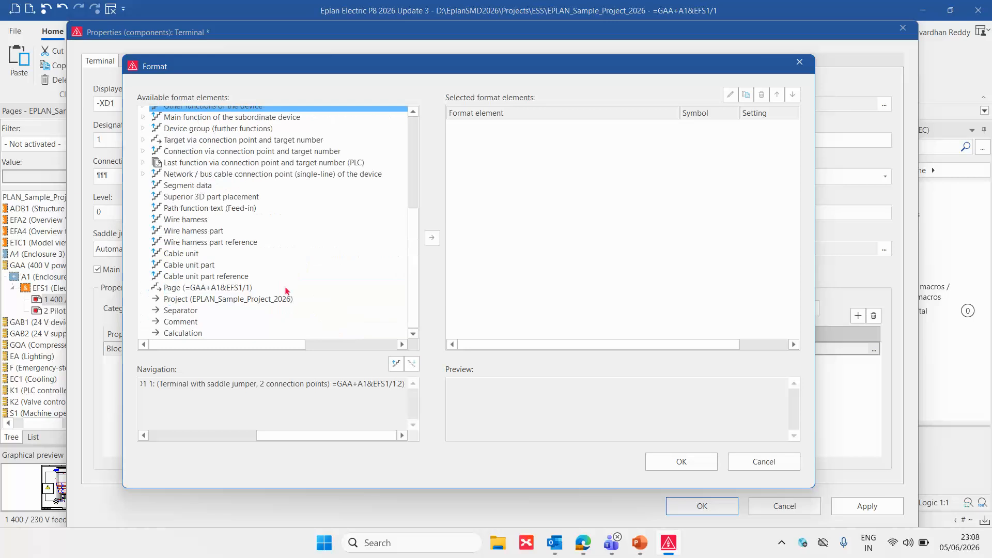
double_click(189, 312)
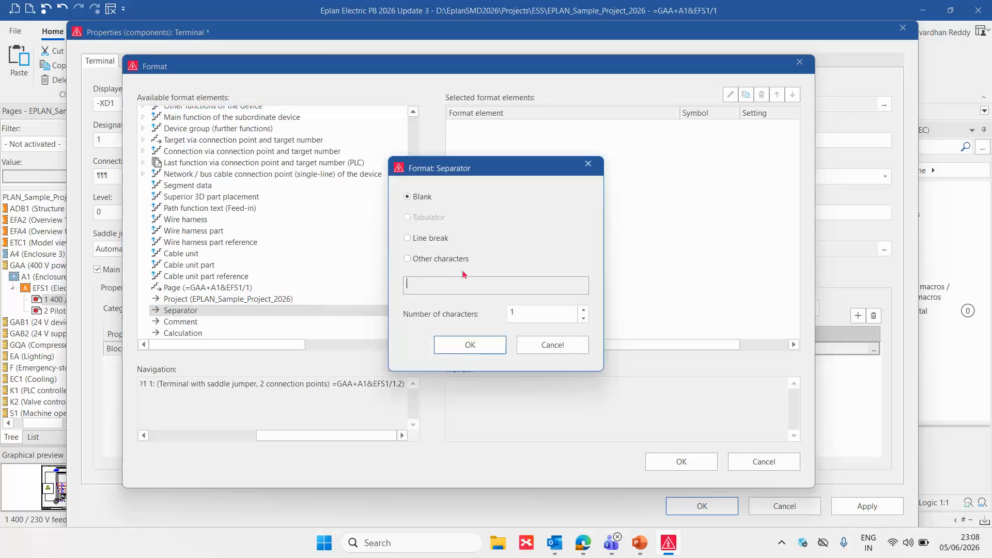
left_click(425, 260)
left_click(420, 283)
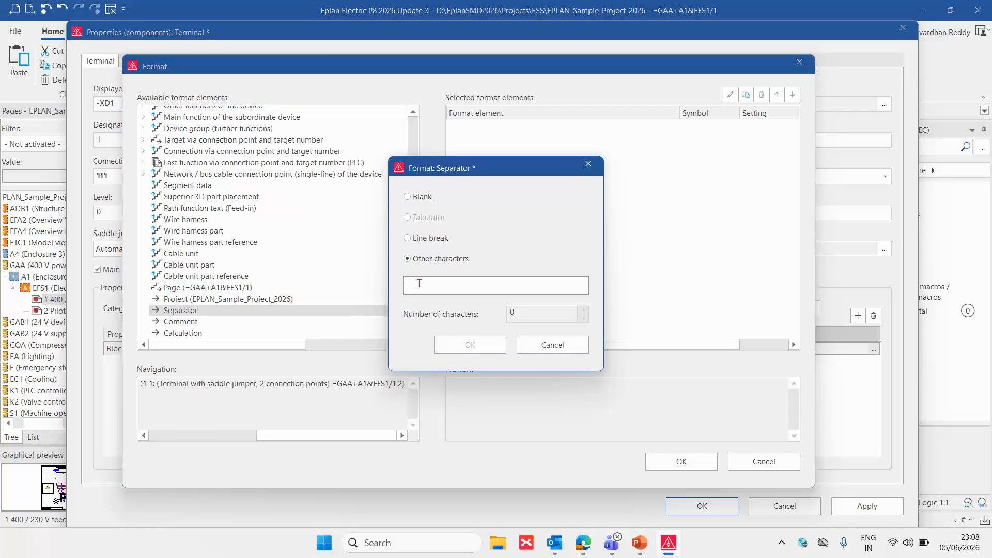
type("L")
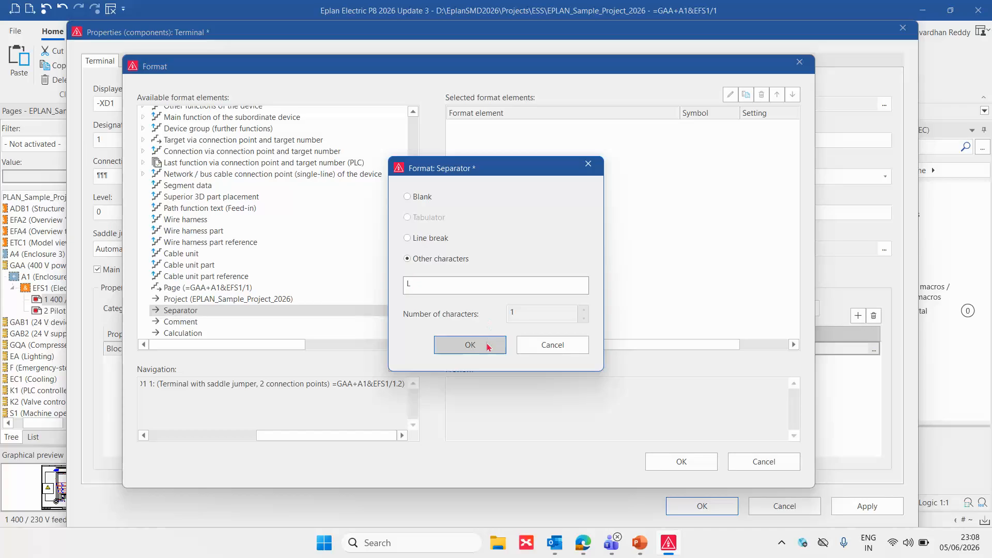
left_click(470, 344)
left_click(476, 129)
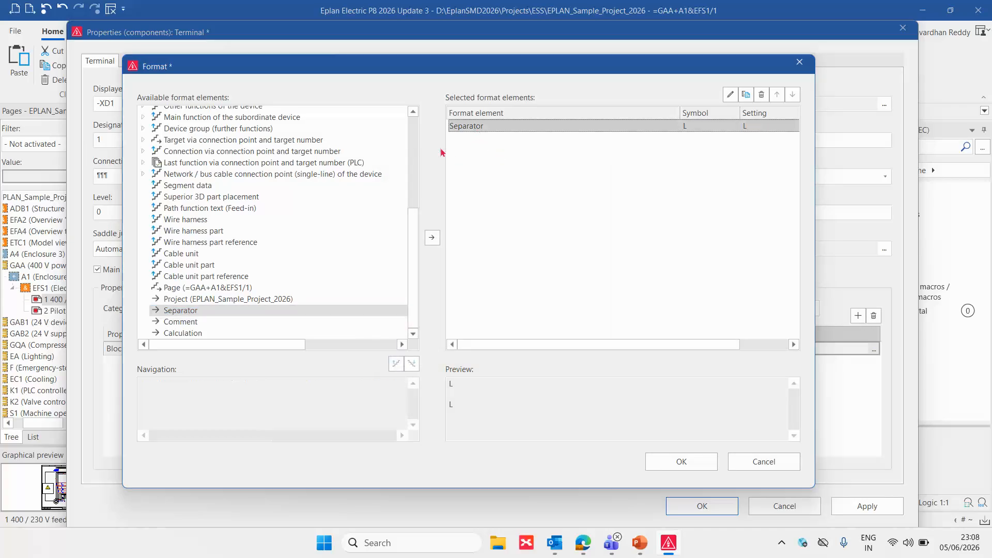
Append the terminal / plug function property Level <20034> to the format and apply it to the terminal's properties
scroll(333, 198, "up", 5)
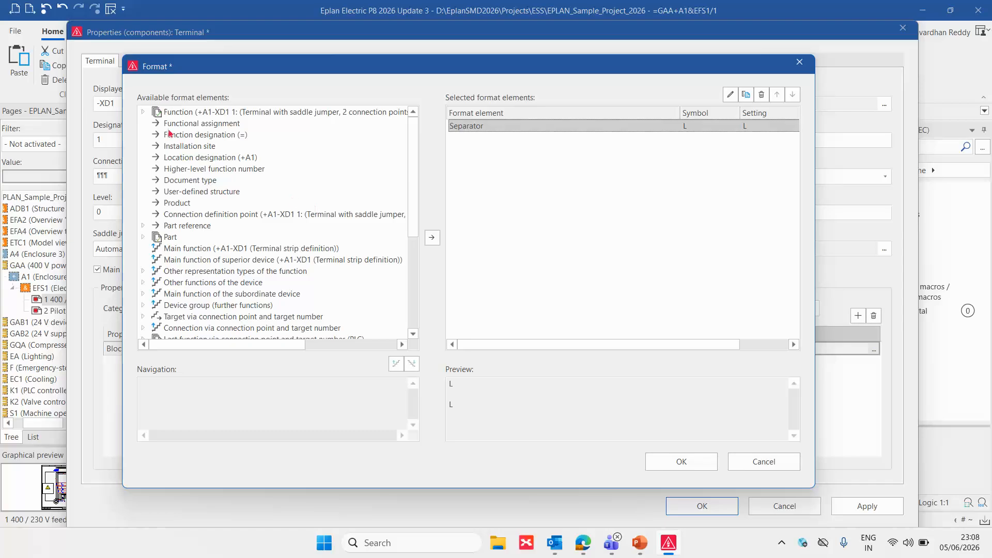
left_click(145, 113)
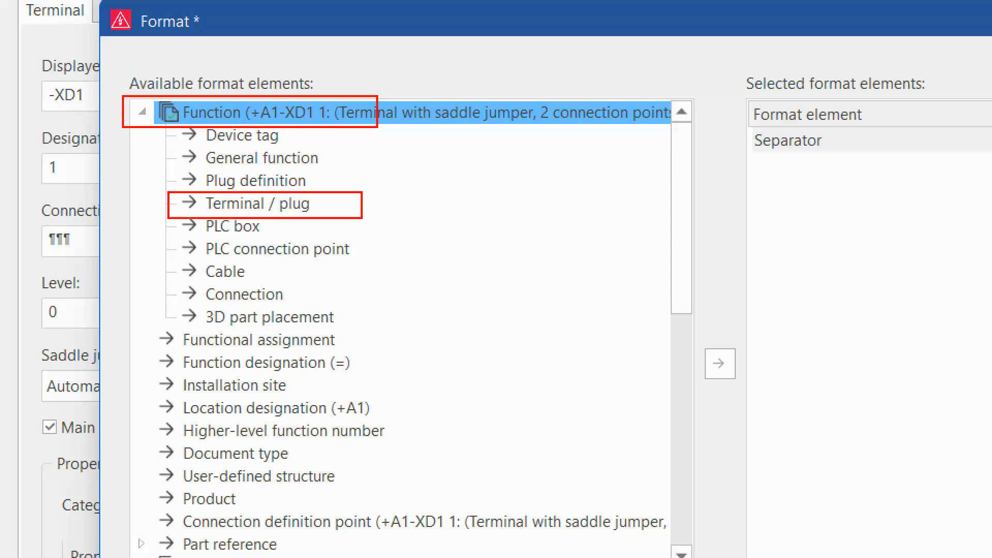
left_click_drag(559, 181, 383, 211)
mouse_move(418, 178)
left_mouse_down()
mouse_move(363, 208)
mouse_move(405, 228)
left_mouse_up()
left_click(196, 159)
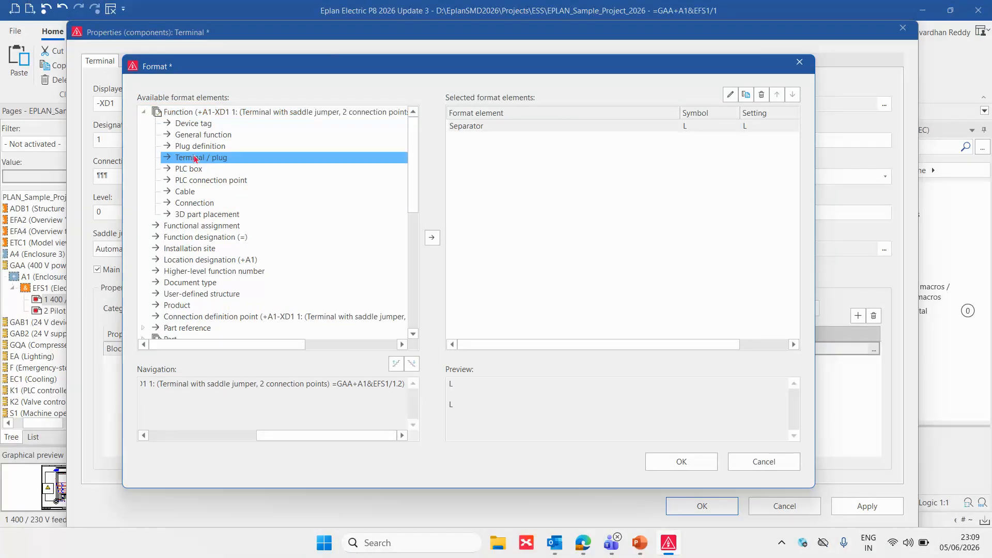
double_click(195, 159)
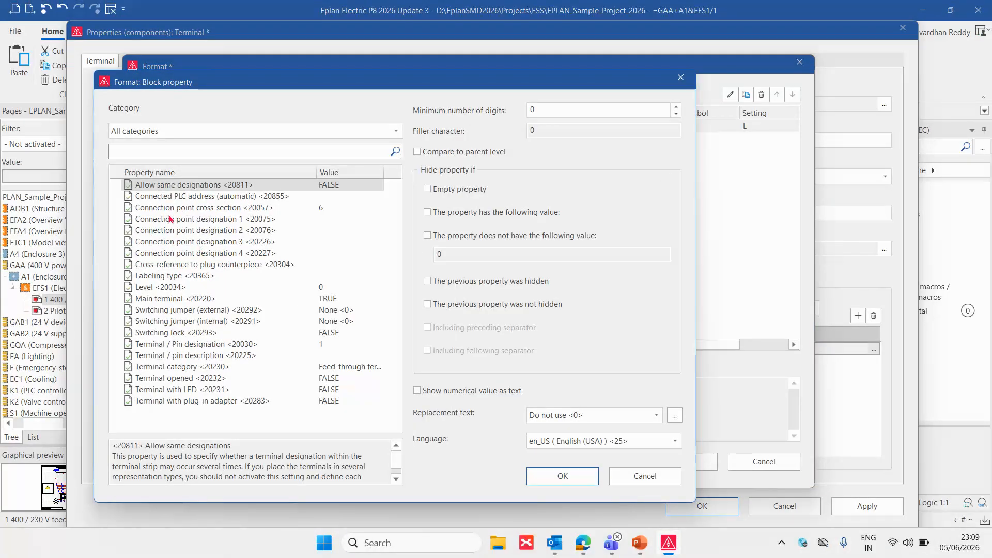
left_click(173, 288)
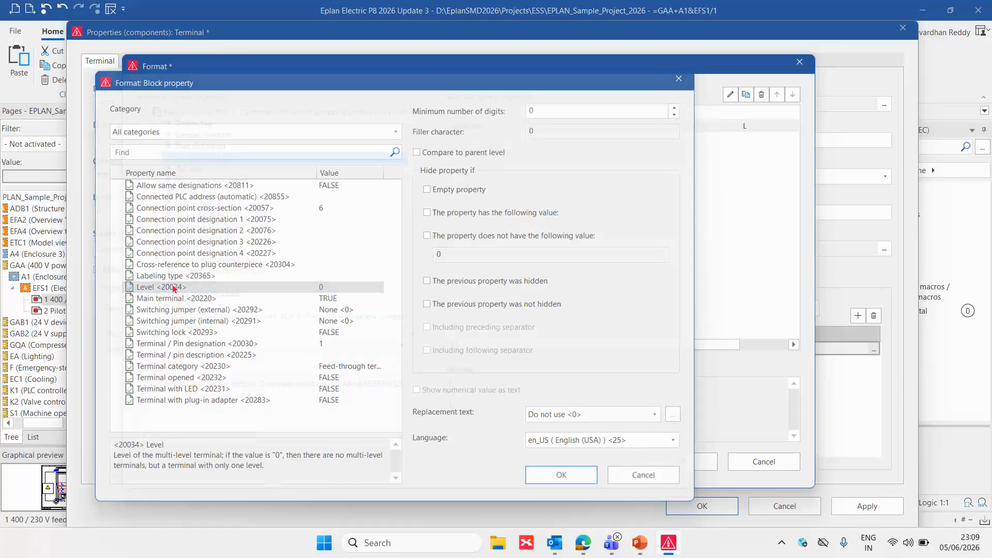
double_click(173, 287)
left_click(515, 138)
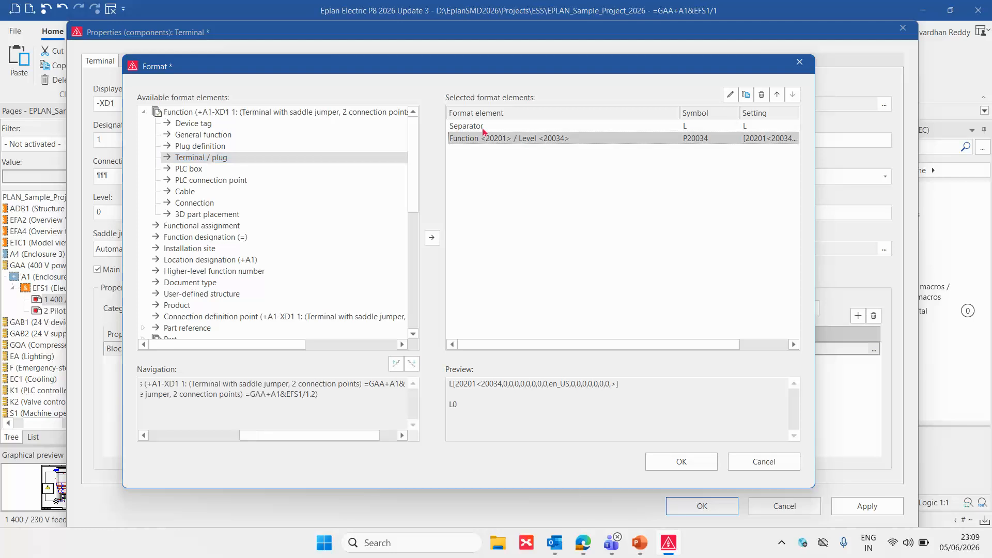
left_click(476, 127)
left_click(475, 138)
left_click(681, 462)
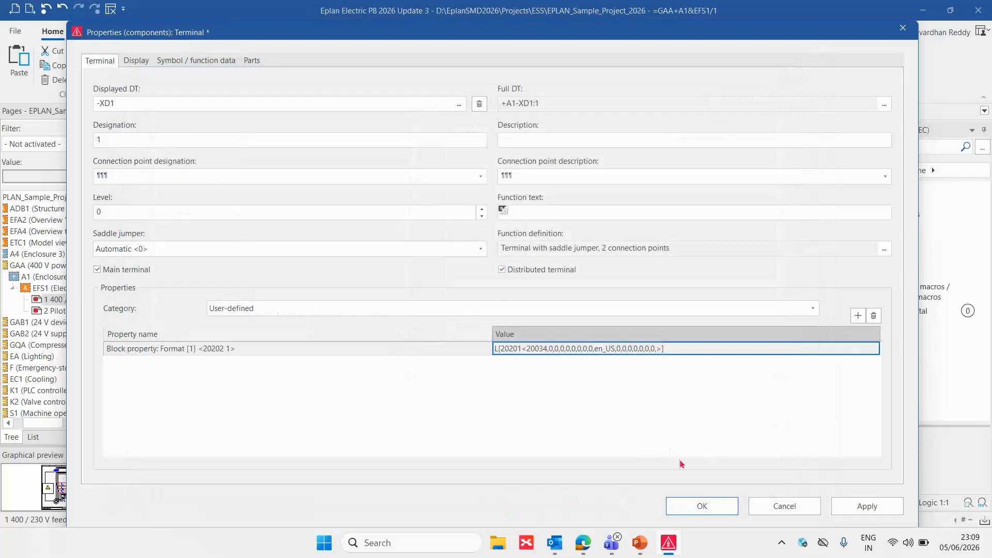
left_click(702, 506)
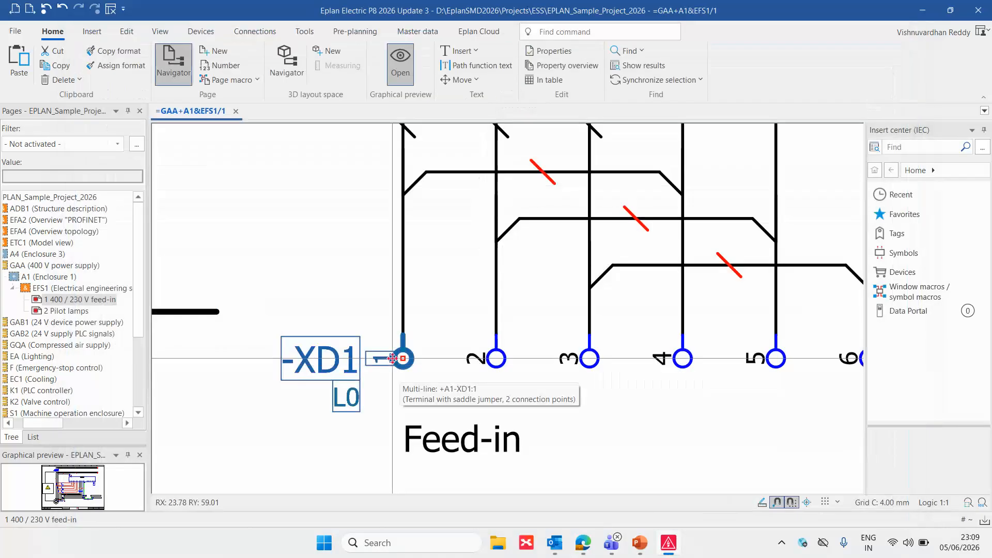
Set the level of terminal -XD1:1 to 1
left_click(361, 435)
scroll(355, 434, "up", 2)
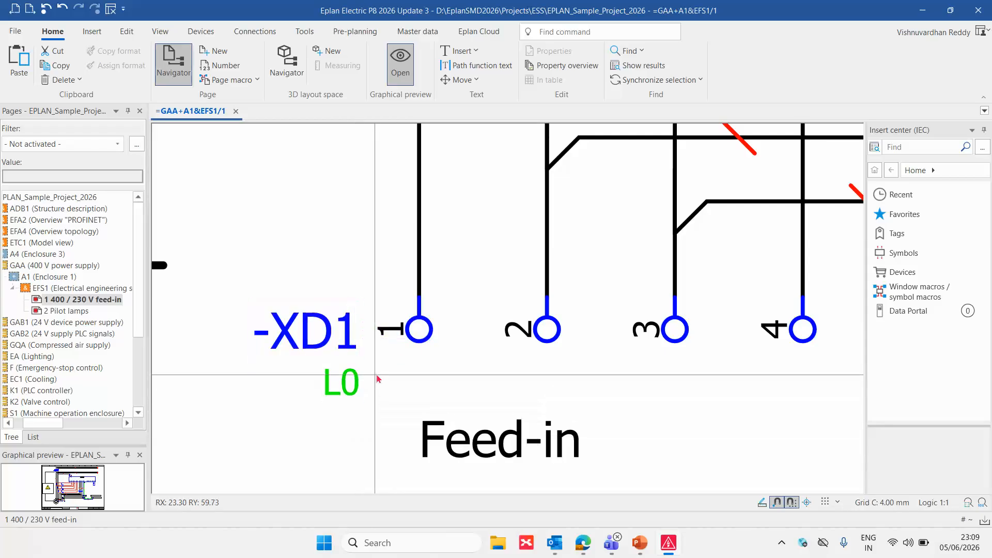
left_click(403, 332)
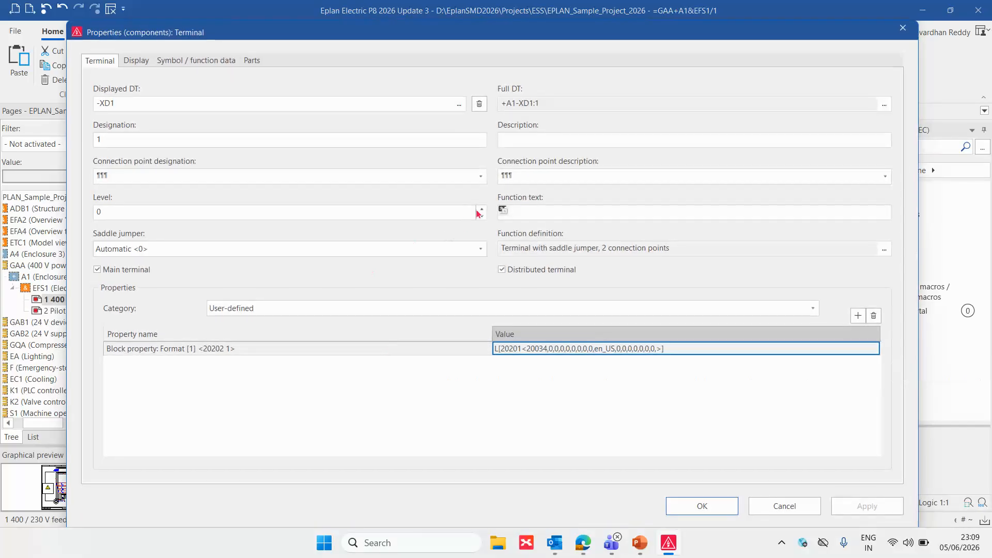
left_click(481, 210)
left_click(690, 502)
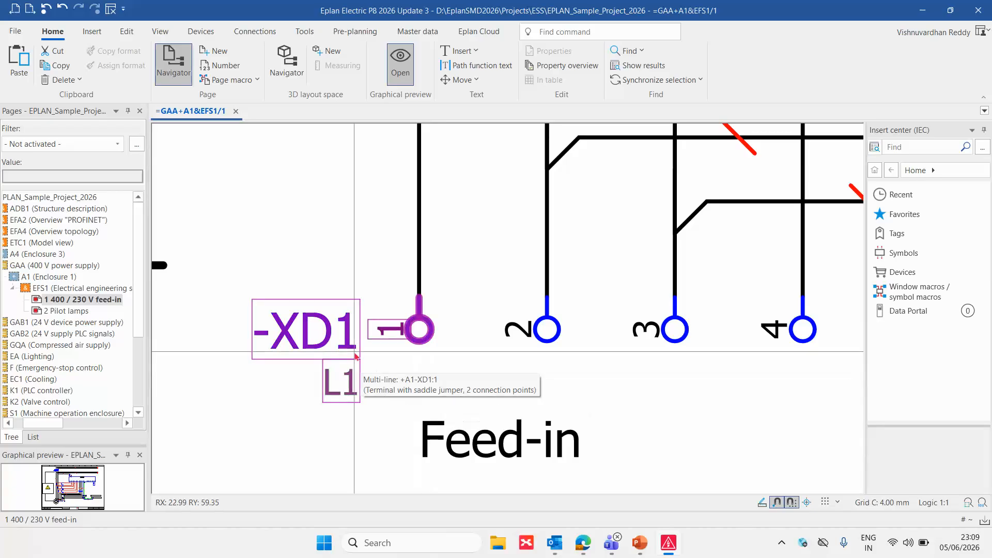
Copy the value of Block property: Format [1] from terminal -XD1:1 and leave its properties without changes
left_click(408, 331)
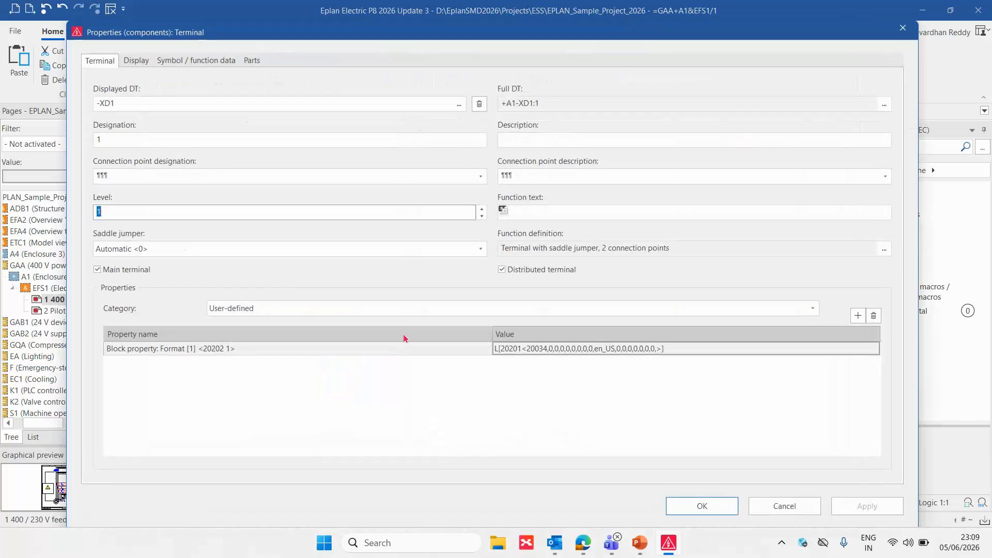
left_click(565, 352)
key("Escape")
key("Escape")
Show the project properties of EPLAN_Sample_Project_2026 in the User-defined category
left_click(69, 198)
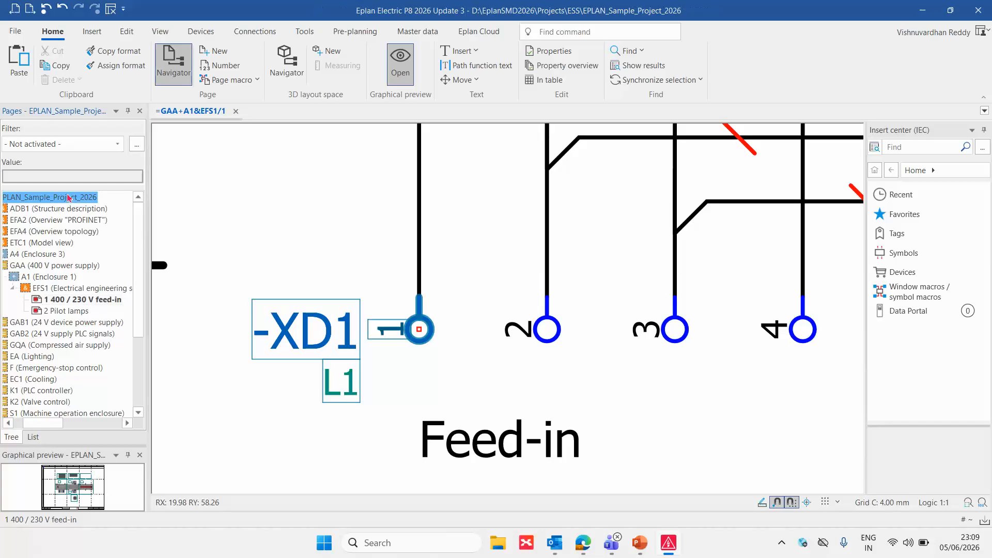
right_click(69, 198)
left_click(111, 260)
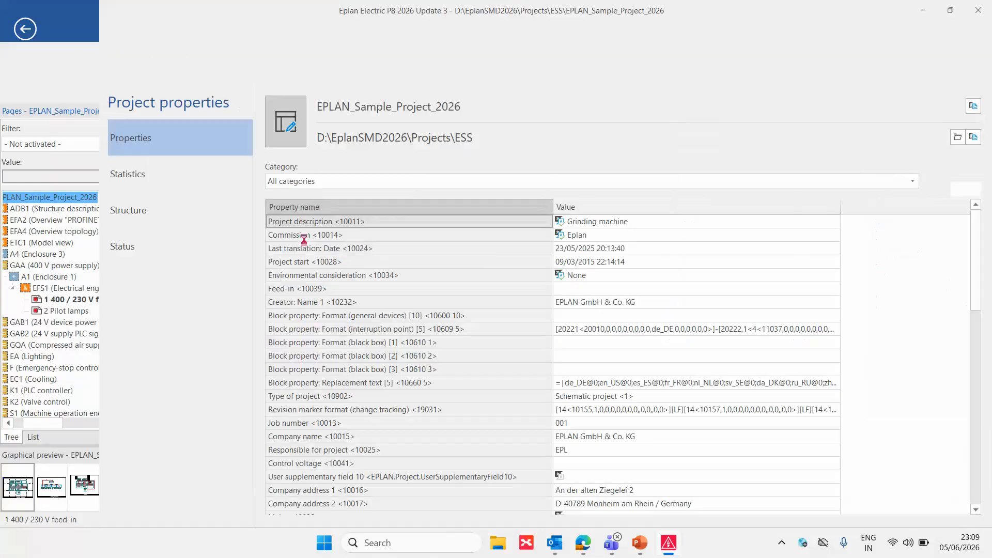
left_click(331, 182)
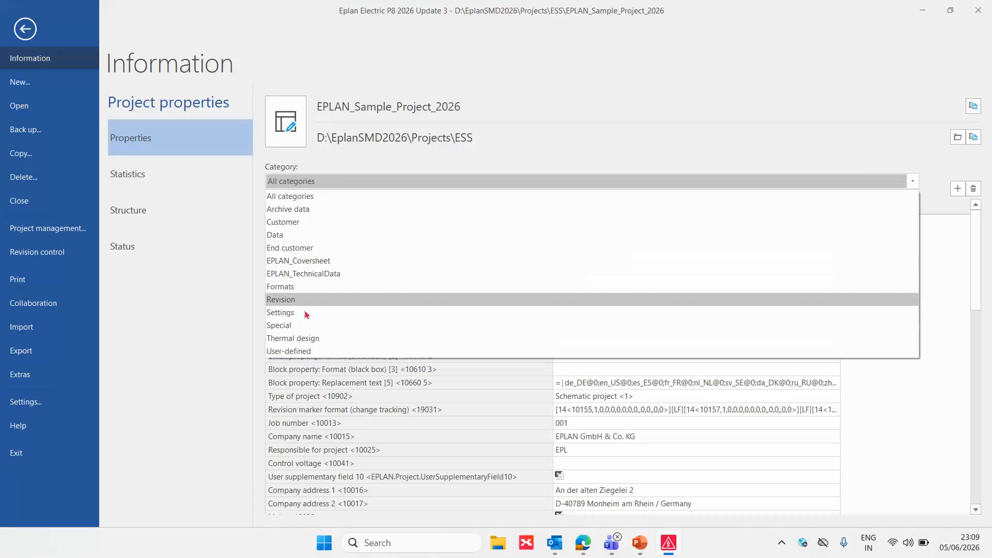
left_click(310, 352)
Add Block property: Format (terminal) [1] <10602 1> to the project properties with the copied level format as its value
left_click(958, 188)
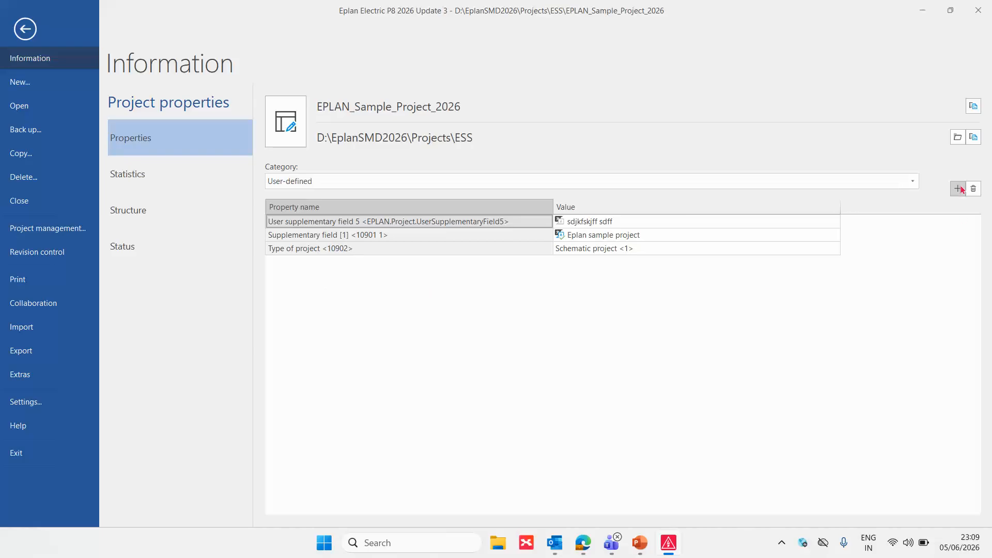
scroll(509, 219, "down", 5)
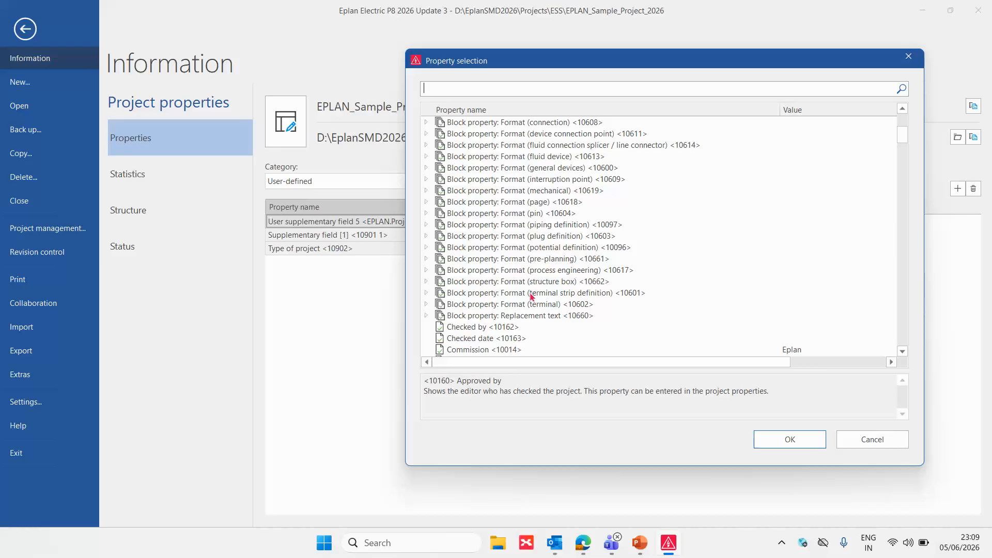
key("ctrl+1")
left_click(490, 304)
left_click_drag(349, 293, 727, 318, "ctrl")
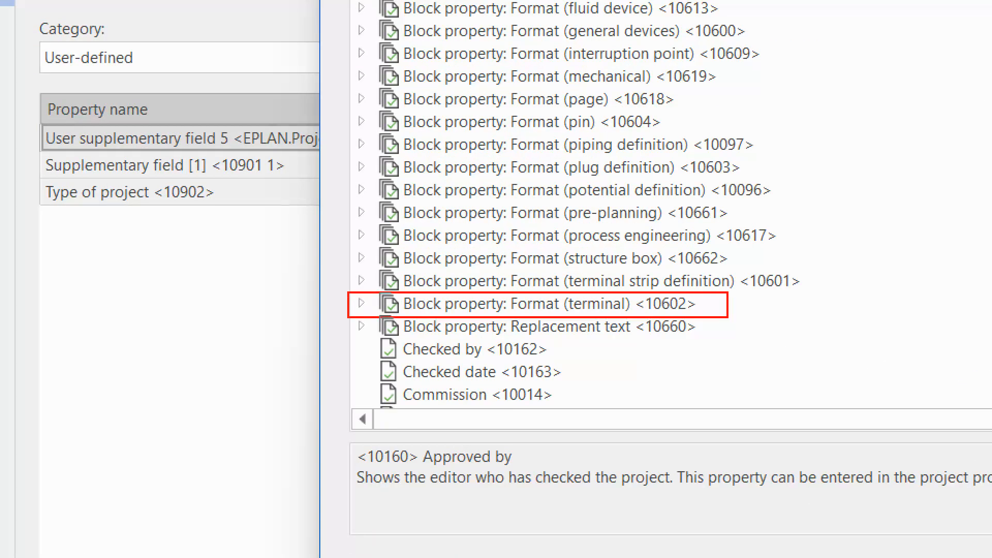
key("Escape")
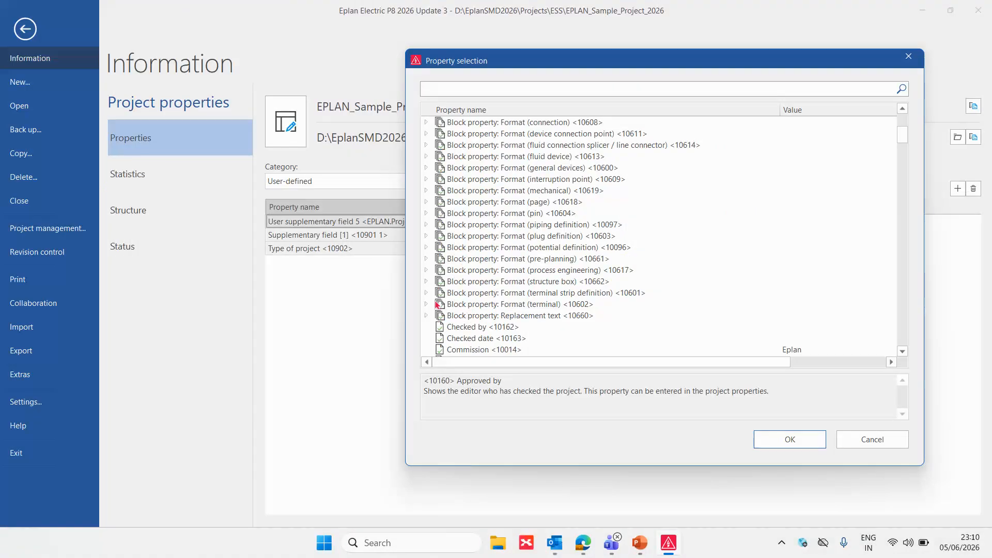
left_click(426, 304)
double_click(556, 317)
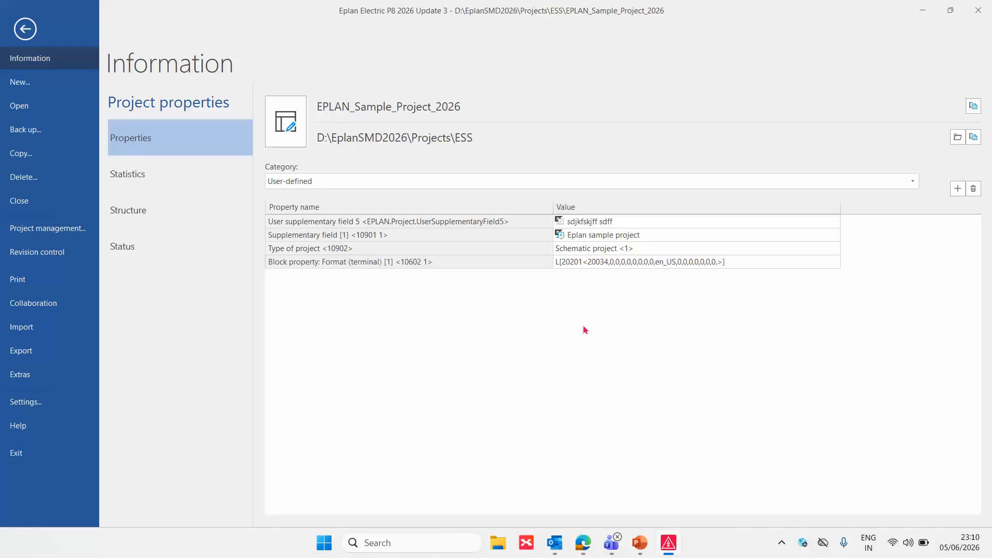
left_click(558, 254)
left_click(559, 261)
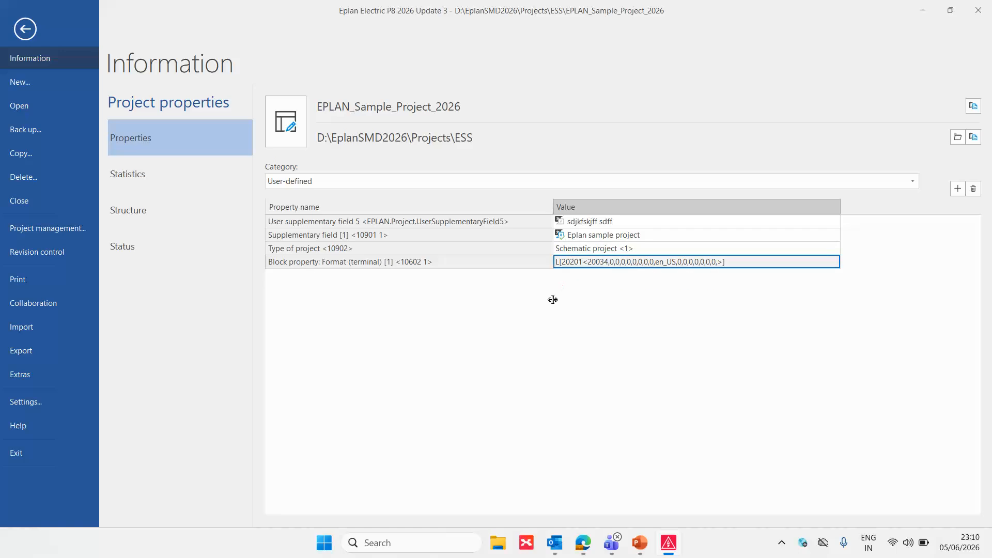
left_click(516, 250)
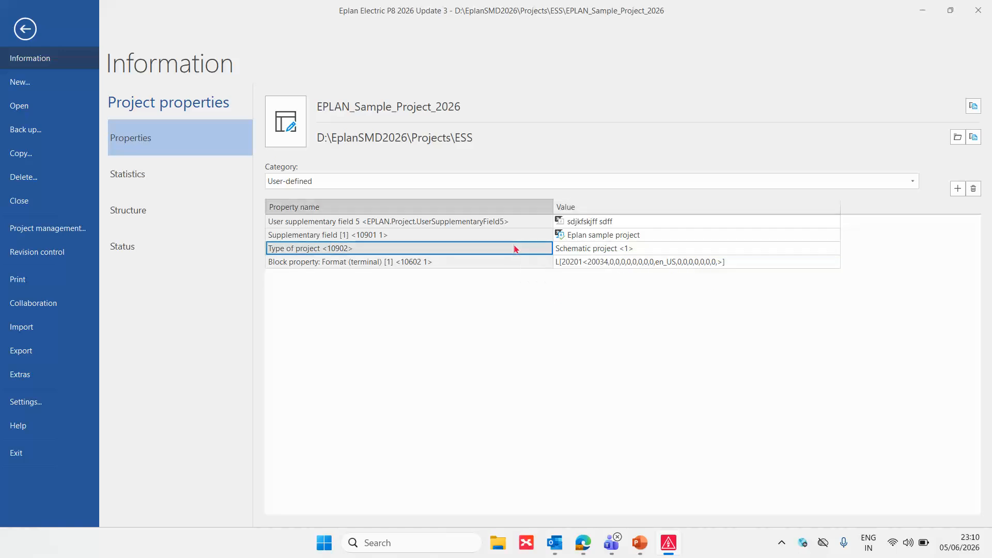
Return to the feed-in schematic page and examine the level labels along terminal strip -XD1
left_click(24, 29)
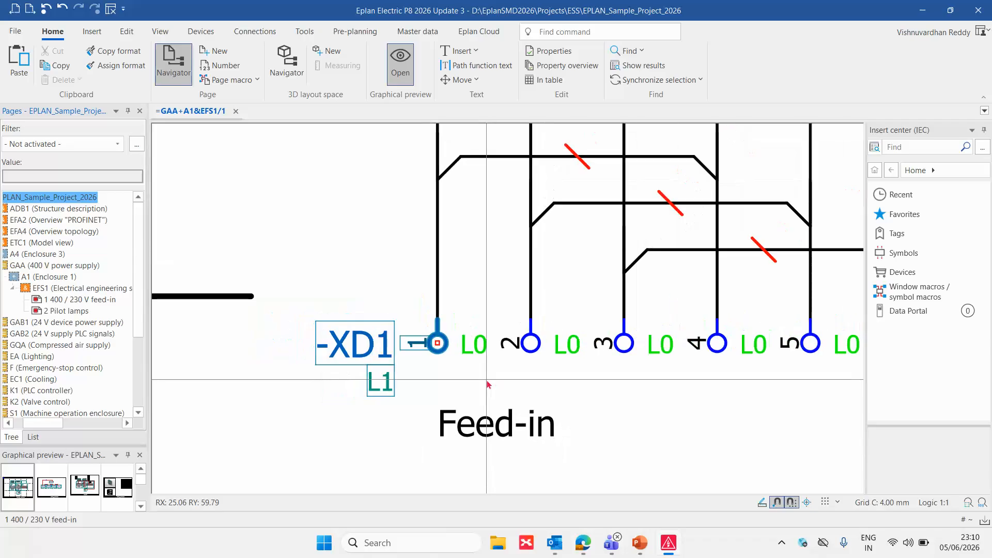
scroll(487, 384, "down", 3)
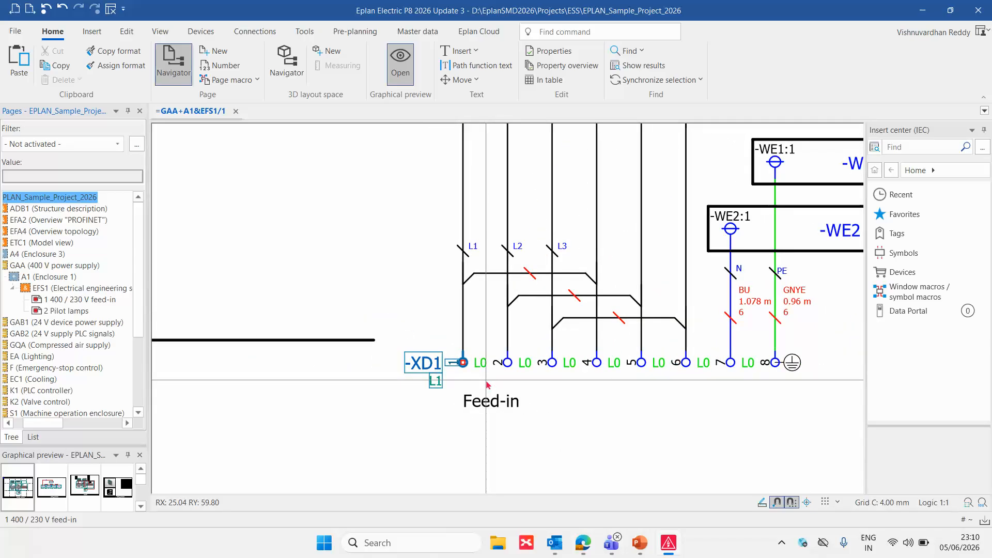
scroll(487, 385, "up", 2)
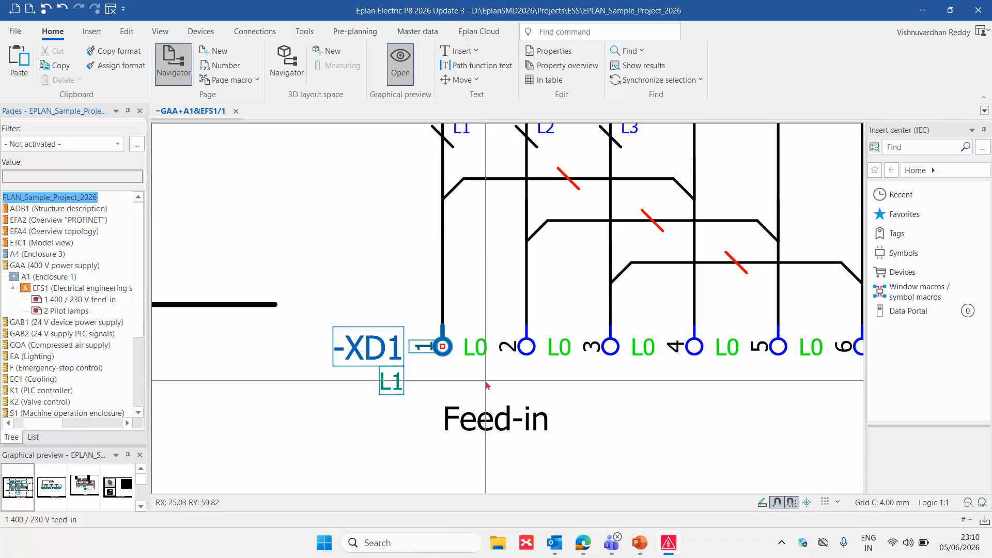
Open the Level <20034> element in the Block property: Format [1] value of terminal -XD1:1 for editing
left_click(402, 411)
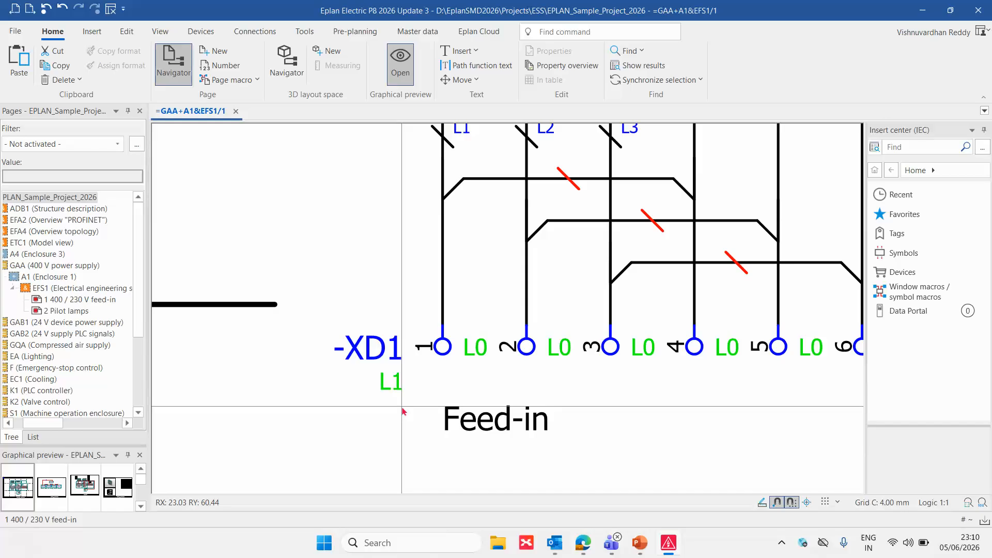
left_click(406, 390)
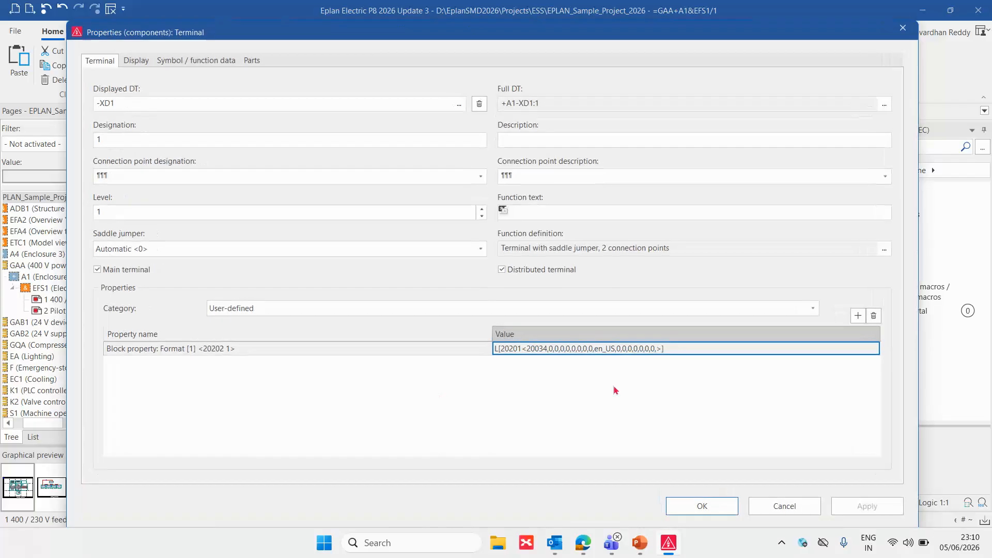
left_click(872, 349)
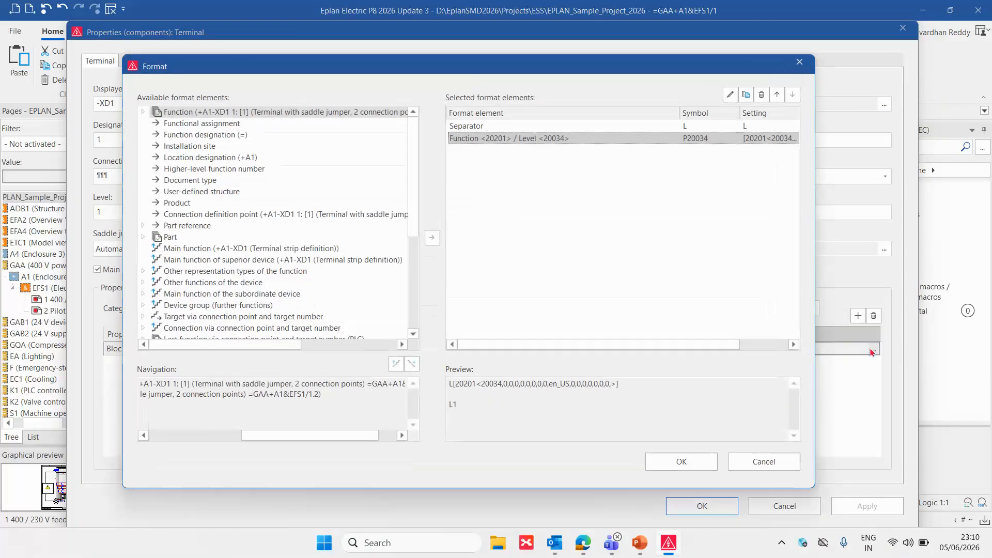
double_click(475, 143)
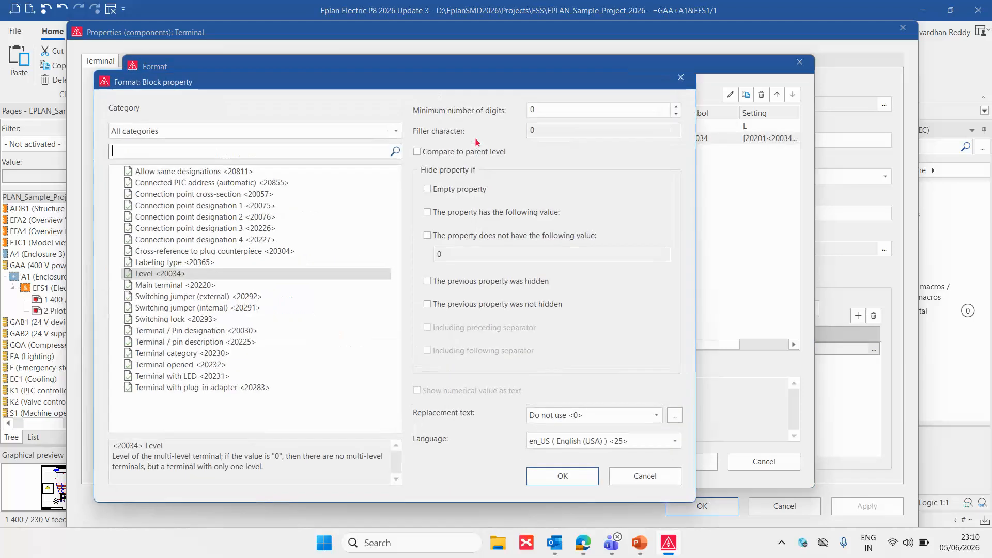
Set the Level element's replacement text to Use local table <10001> and open its replacement texts
left_click(655, 415)
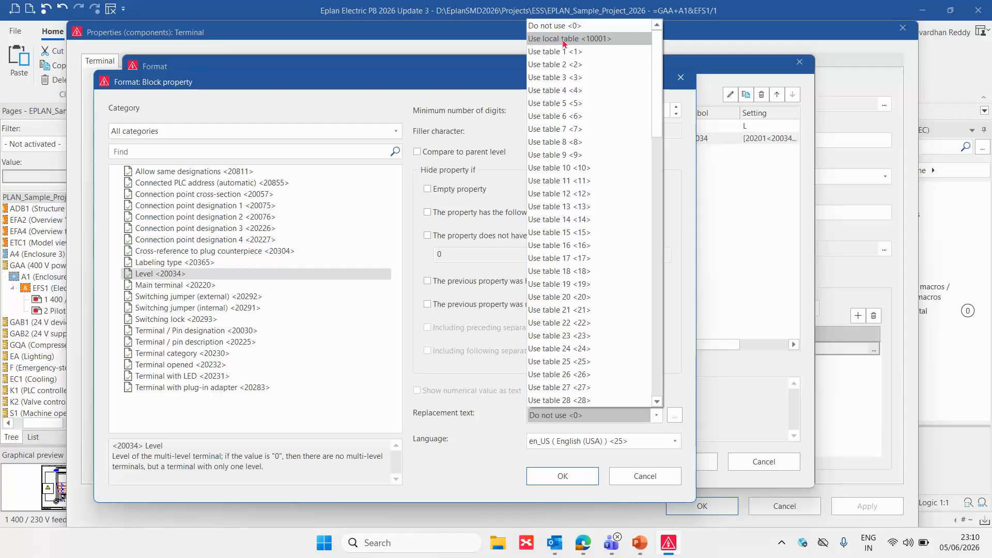
left_click(563, 41)
left_click(674, 415)
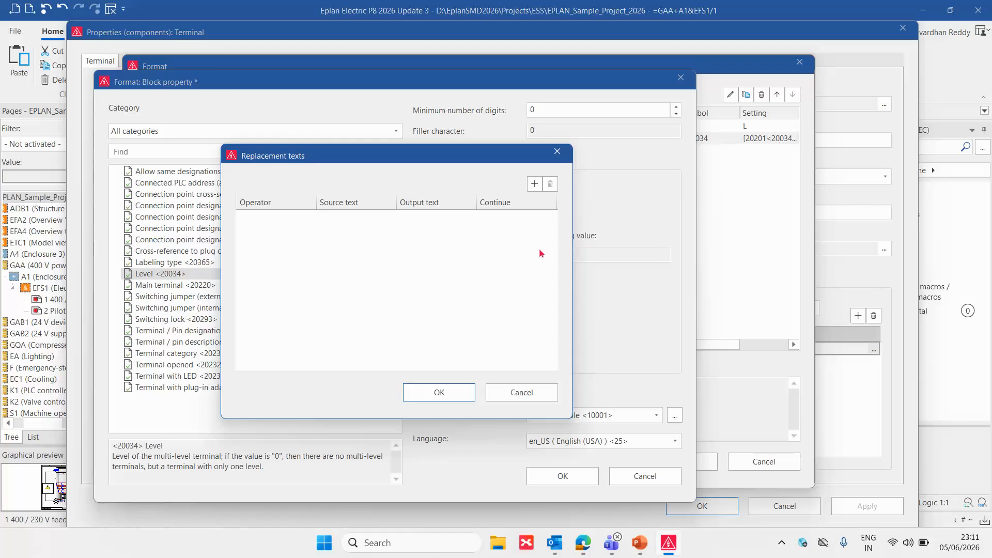
Add a replacement row with operator Regular expression, source text 0 and an empty output text, and accept the Level element
left_click(534, 184)
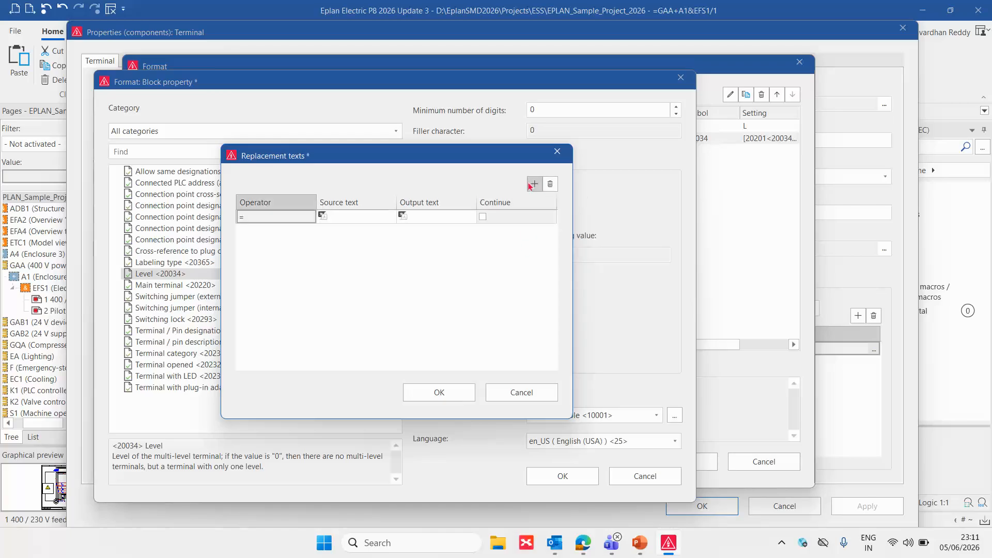
left_click(310, 217)
left_click(310, 217)
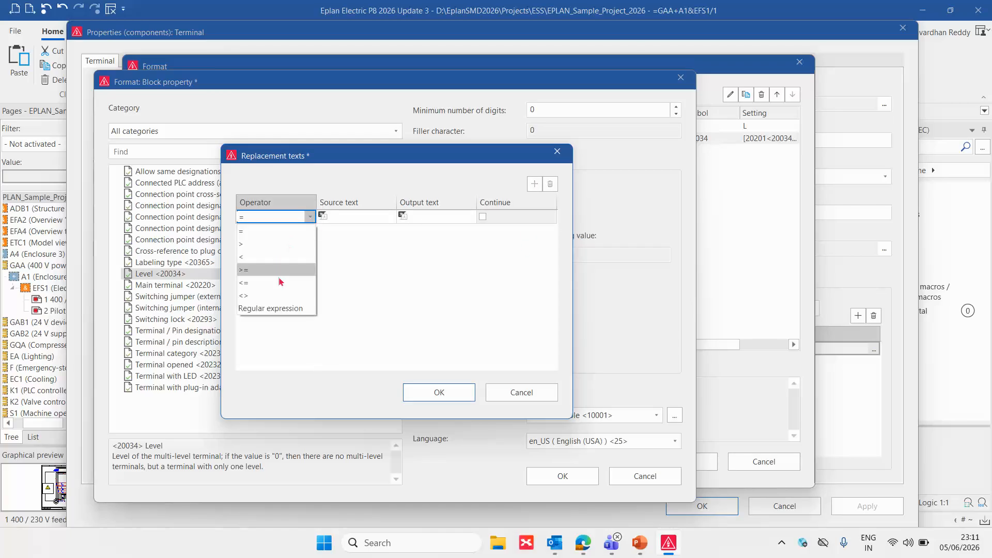
left_click(286, 308)
left_click(341, 215)
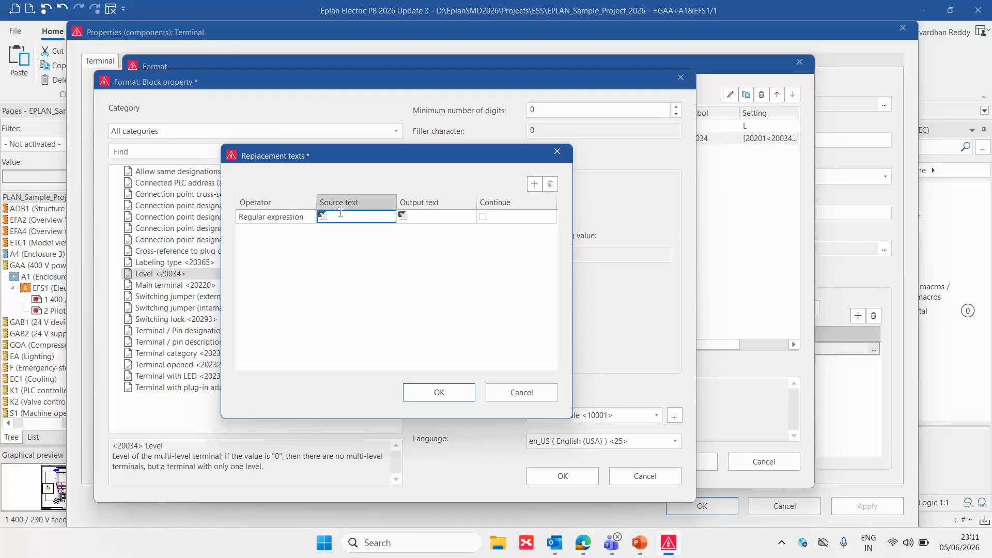
type("0")
left_click(410, 218)
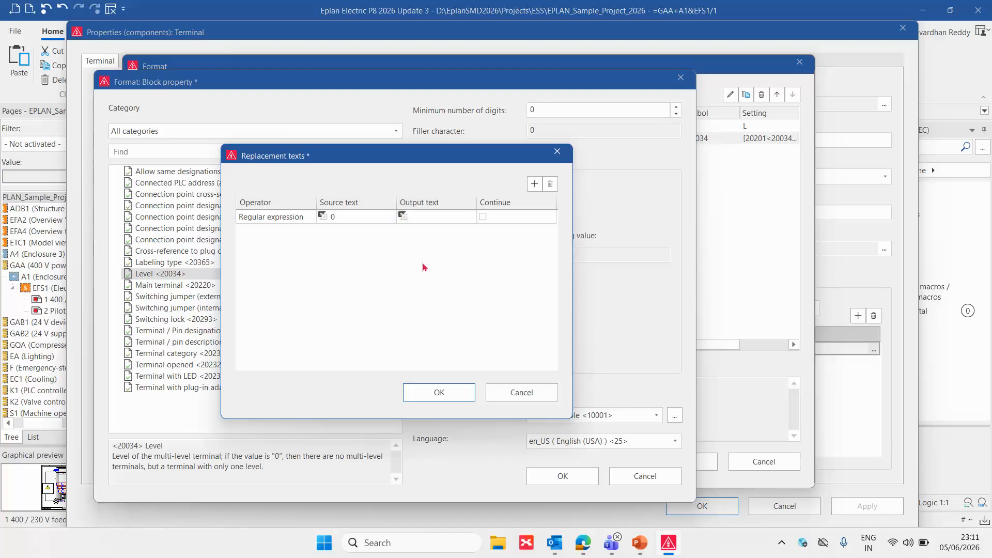
left_click(462, 396)
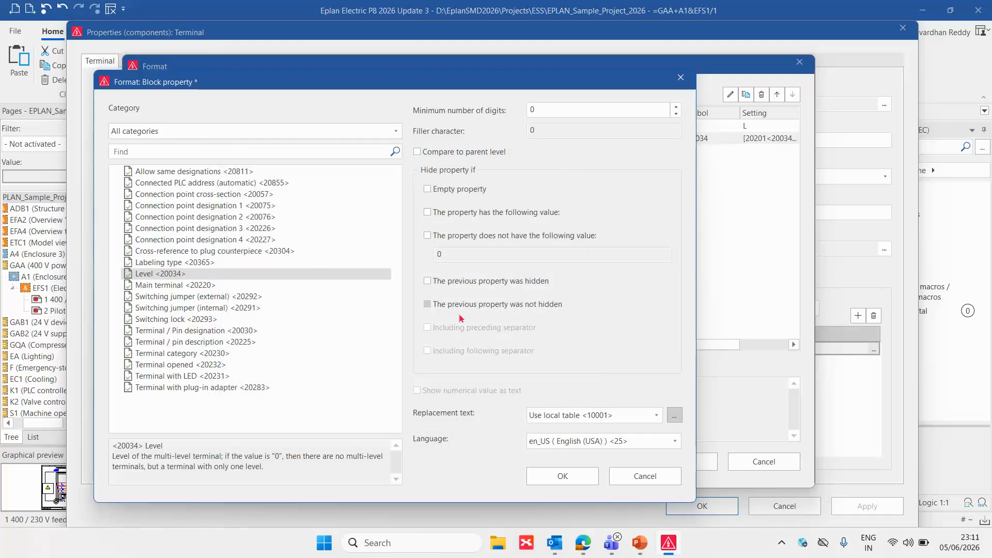
left_click(563, 476)
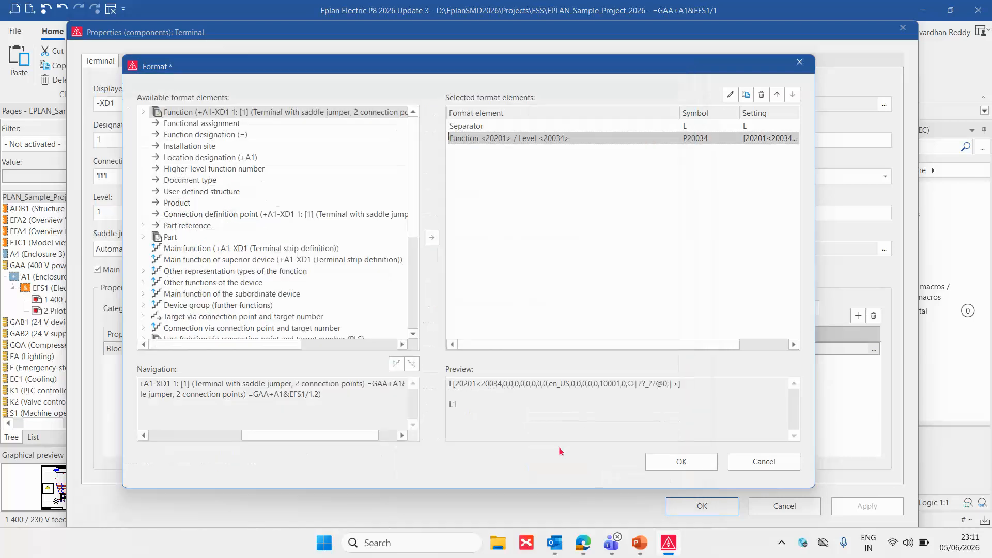
Reopen the Level <20034> element and set its replacement text to Do not use <0>
double_click(542, 138)
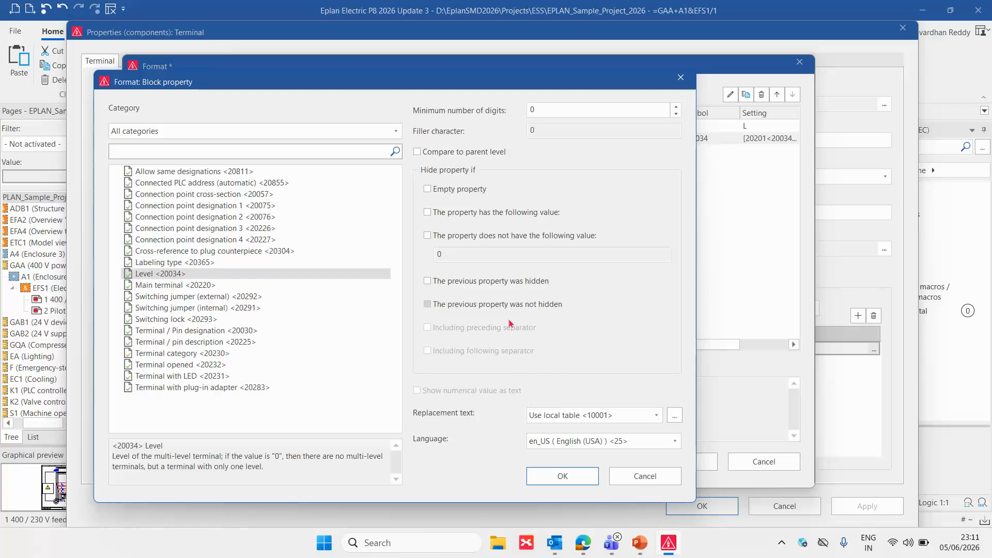
left_click(656, 416)
scroll(615, 298, "up", 1)
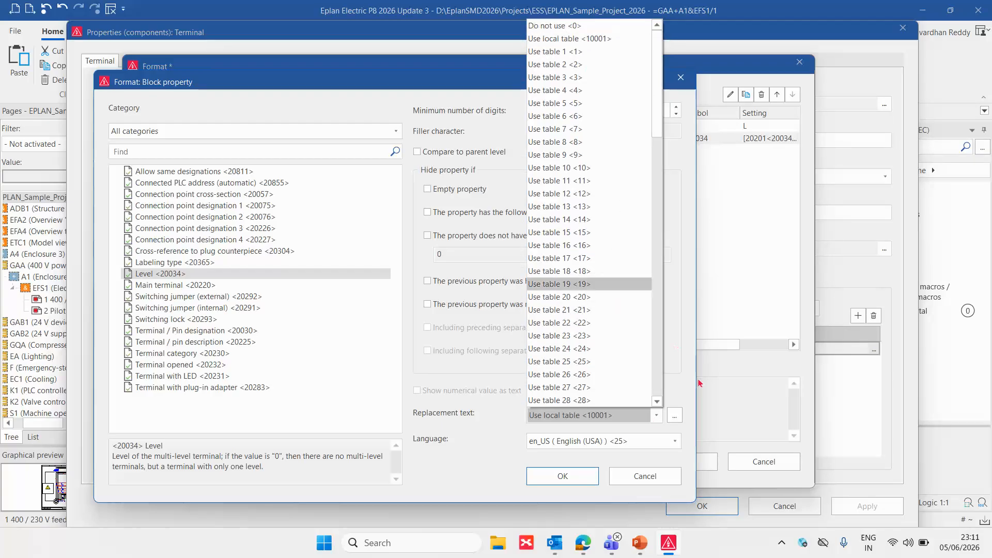
left_click(577, 26)
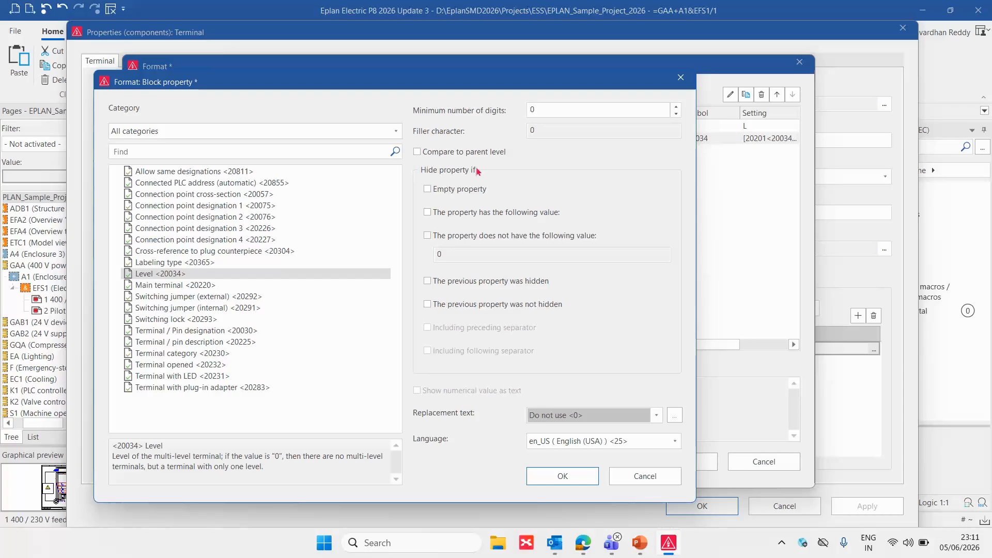
Set the Level element to be hidden if the property has the value 0, including the preceding separator
left_click(453, 239)
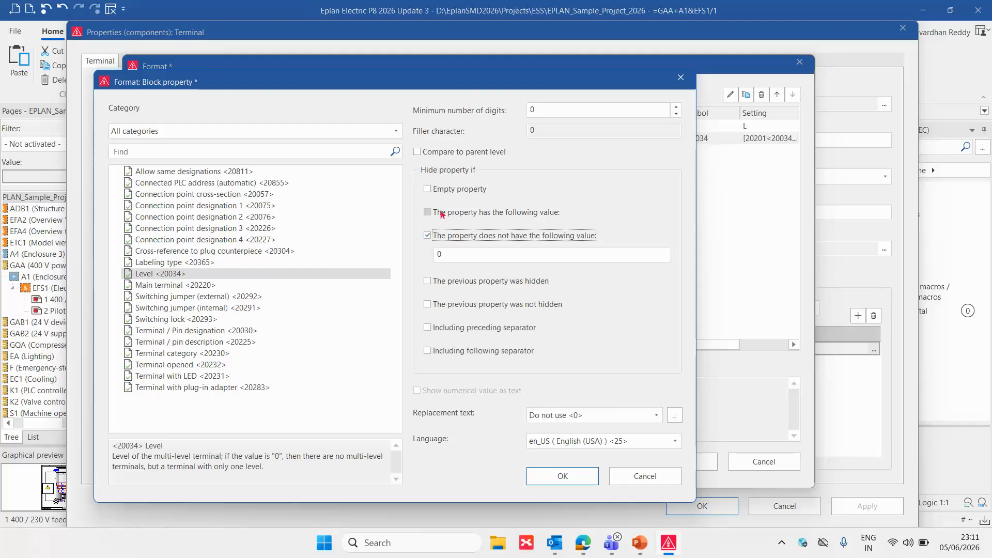
left_click(444, 213)
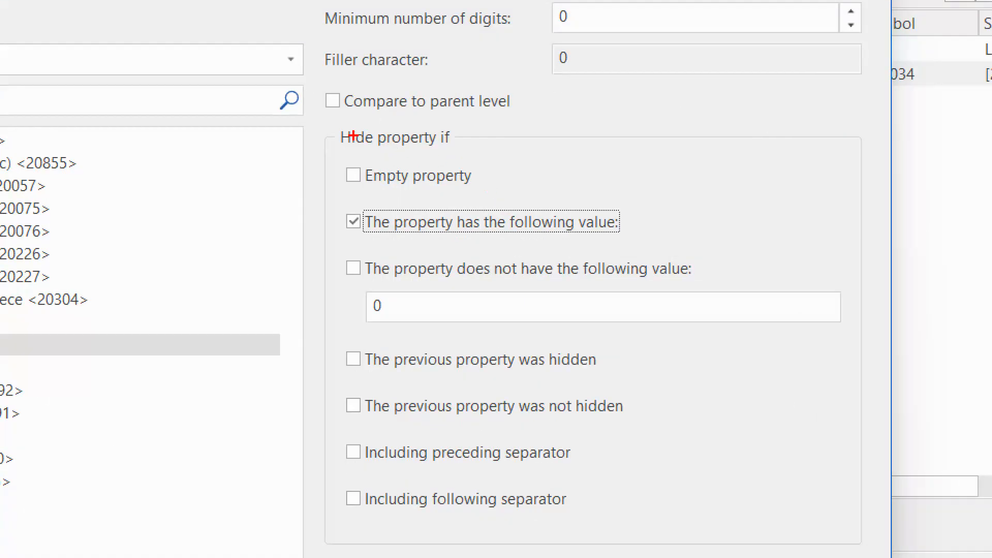
mouse_move(334, 122)
left_mouse_down()
mouse_move(463, 151)
mouse_move(496, 200)
left_mouse_up()
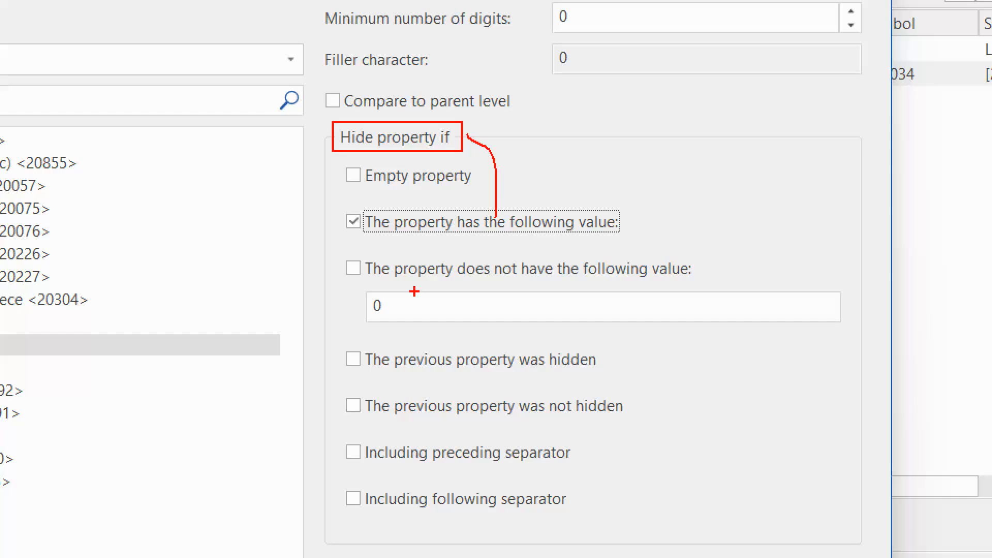
mouse_move(408, 291)
left_mouse_down()
mouse_move(347, 301)
mouse_move(425, 331)
mouse_move(406, 289)
left_mouse_up()
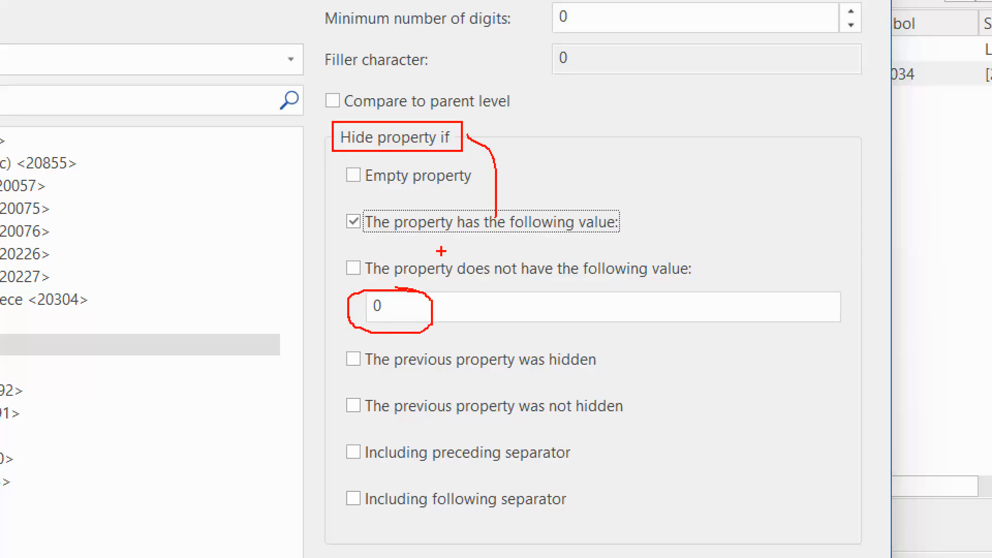
key("Escape")
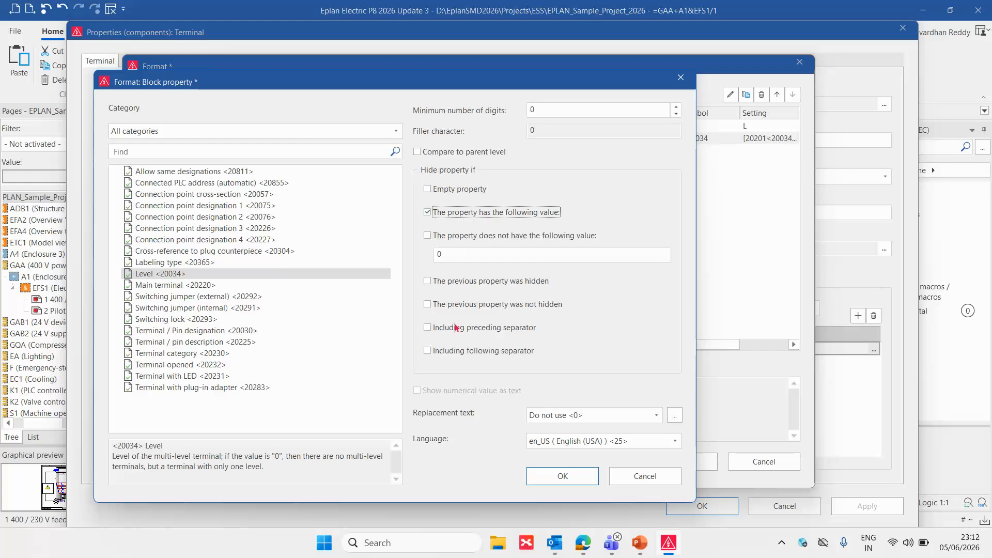
left_click(458, 332)
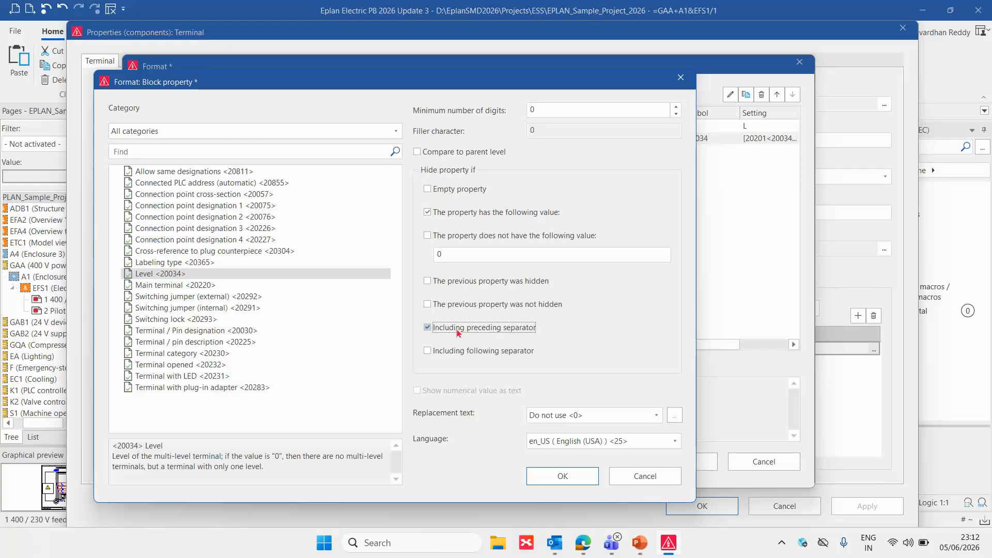
left_click_drag(473, 84, 516, 187)
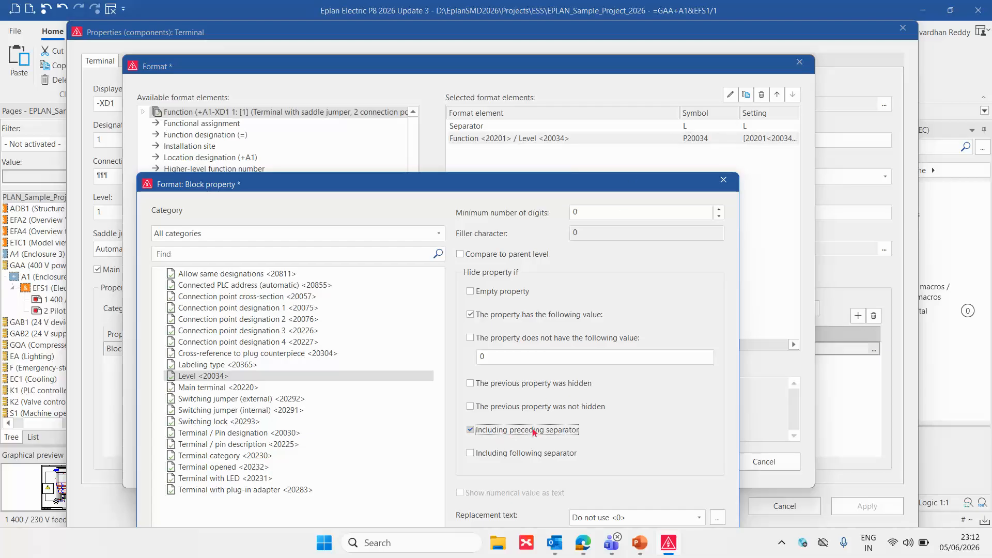
left_click_drag(536, 187, 372, 80)
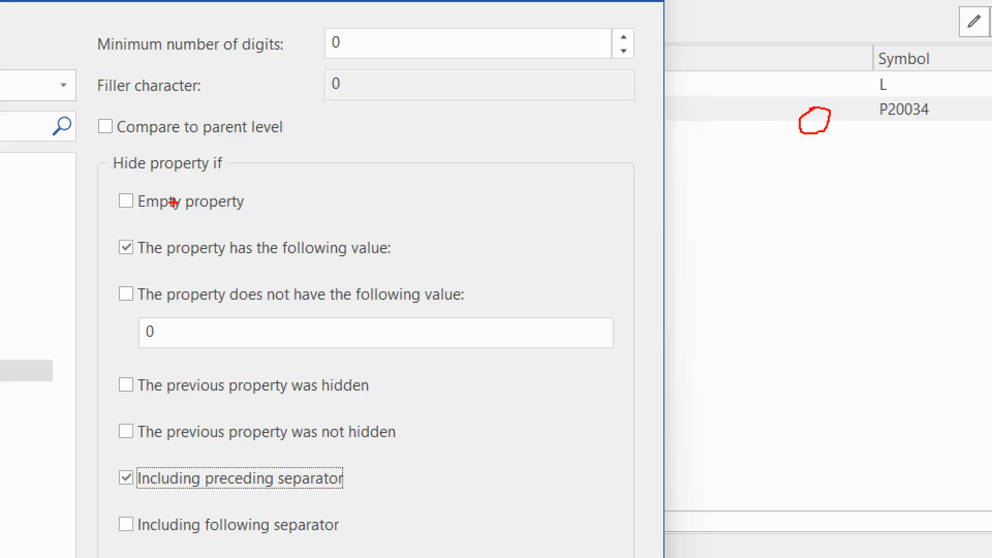
mouse_move(113, 234)
left_mouse_down()
mouse_move(282, 261)
mouse_move(424, 267)
left_mouse_up()
left_click_drag(134, 315, 169, 351)
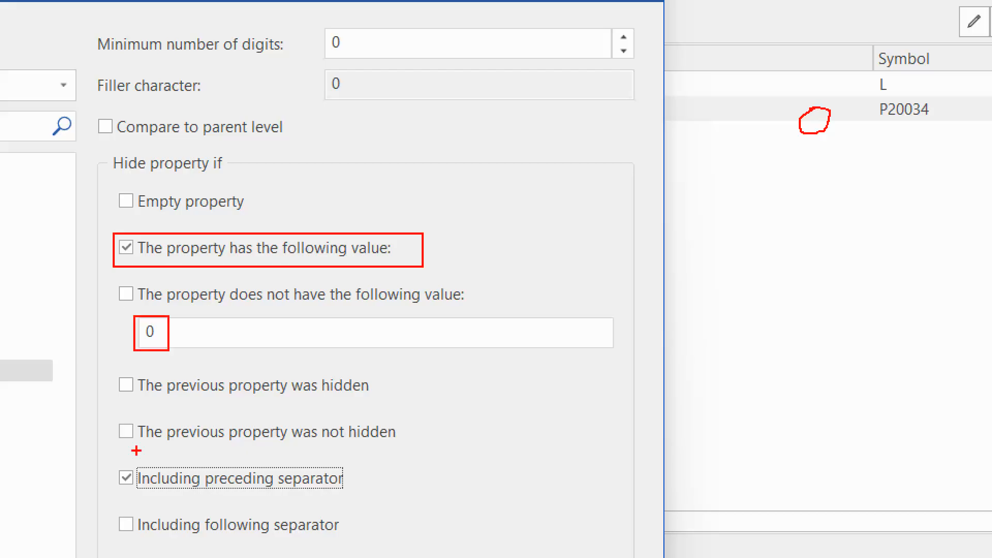
mouse_move(109, 457)
left_mouse_down()
mouse_move(171, 485)
mouse_move(380, 504)
mouse_move(356, 489)
mouse_move(732, 168)
mouse_move(840, 94)
mouse_move(878, 94)
left_mouse_up()
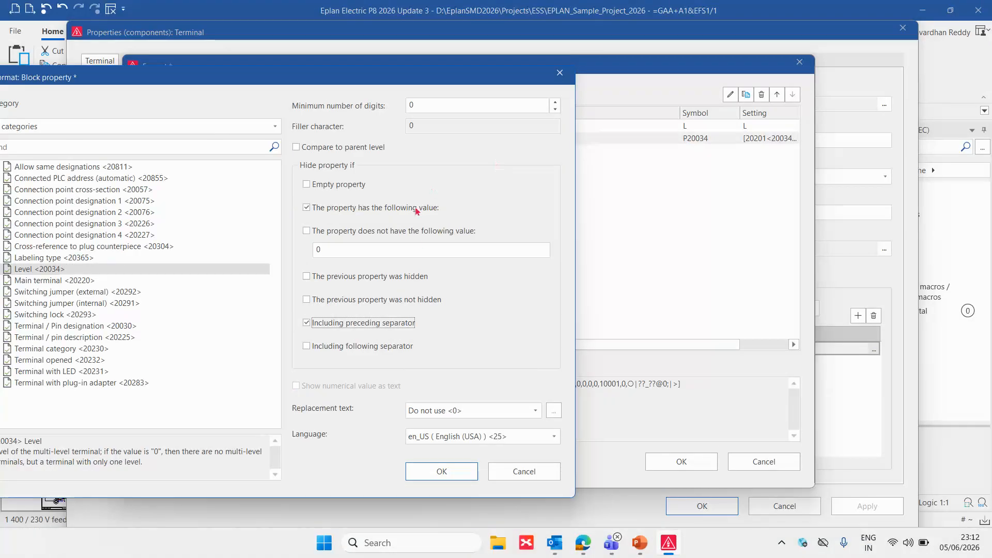
Accept the edited Level element and format, and apply them to terminal -XD1:1
left_click(441, 472)
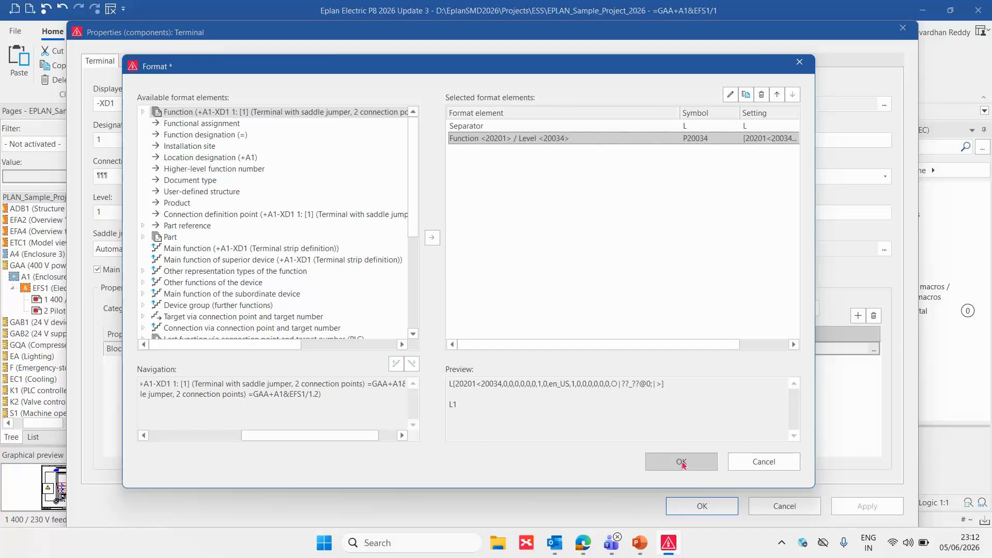
left_click(681, 464)
left_click(701, 504)
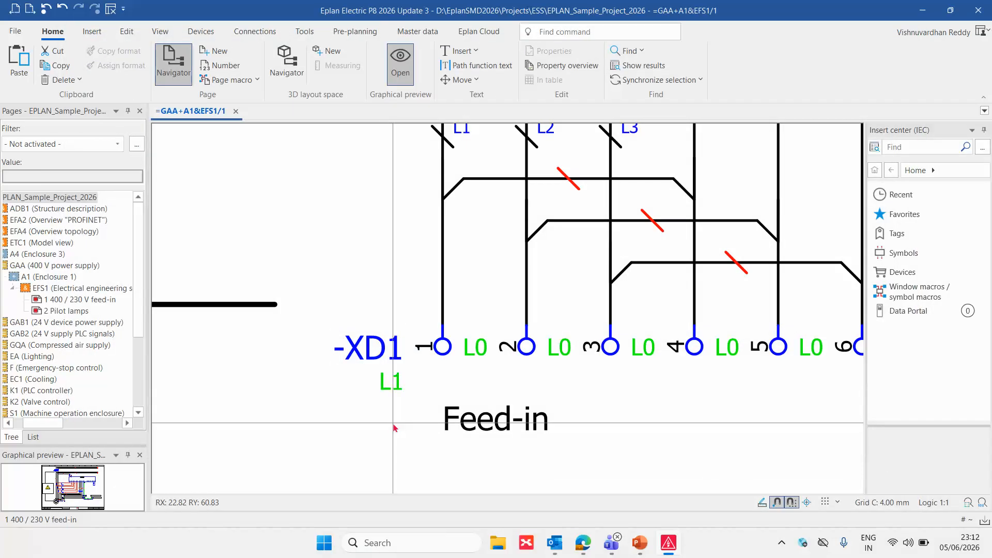
Set the level of terminal -XD1:1 to 0 and apply the change
left_click(395, 393)
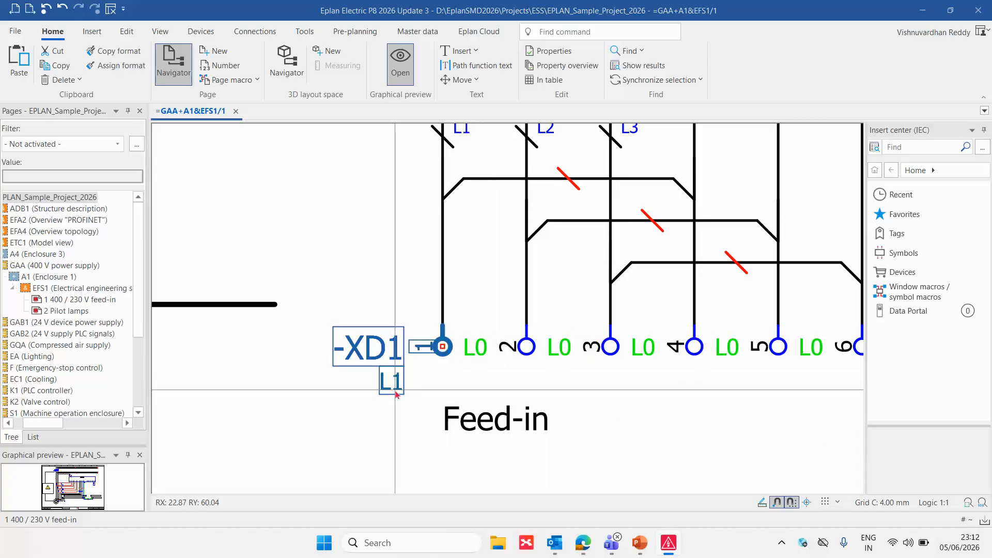
double_click(395, 390)
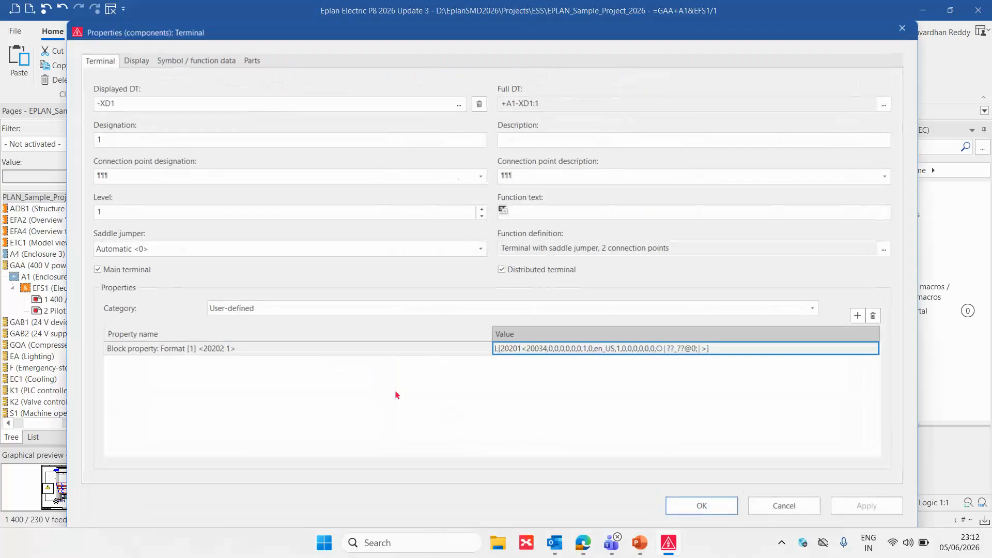
left_click(482, 209)
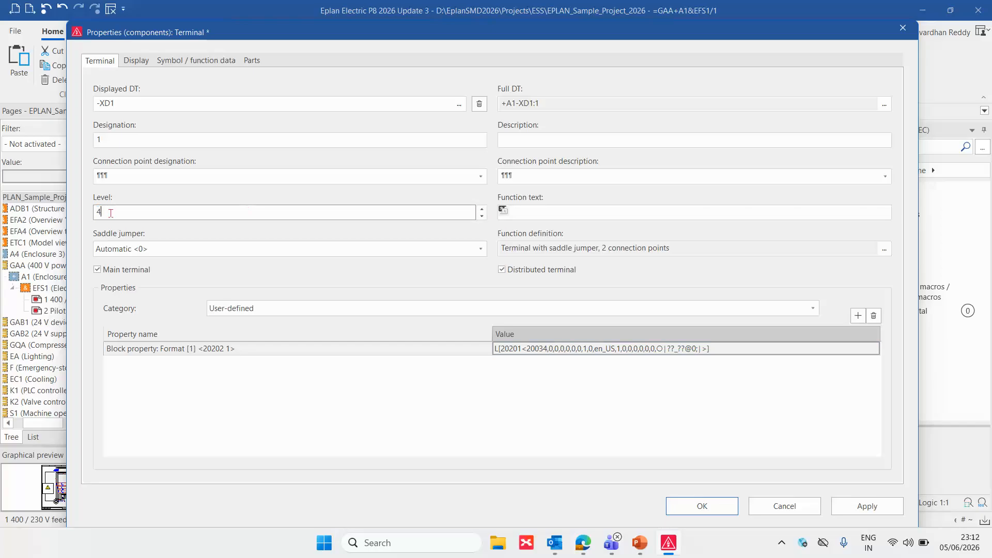
type("0")
left_click(132, 180)
left_click(668, 507)
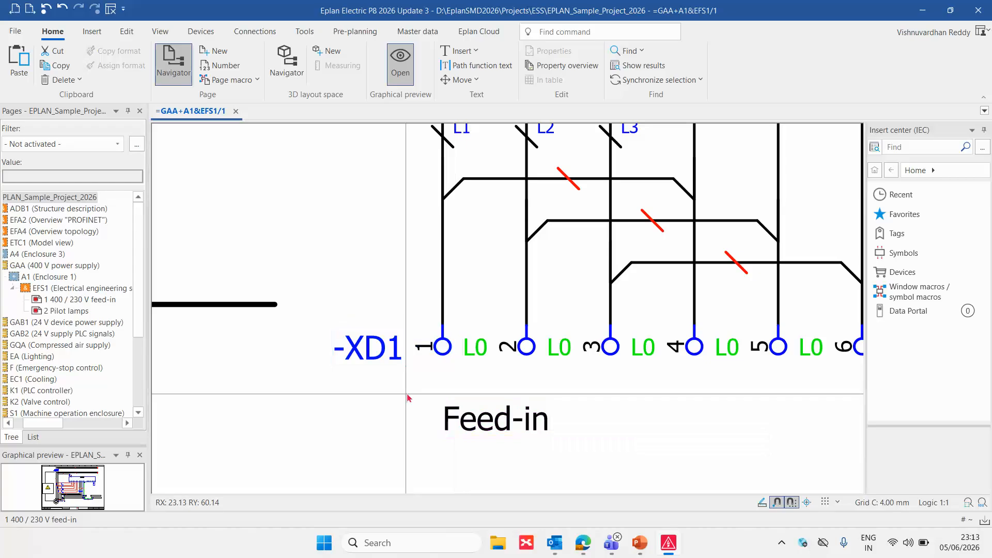
Copy the value of Block property: Format [1] from terminal -XD1:1 and close its properties
scroll(409, 398, "up", 2)
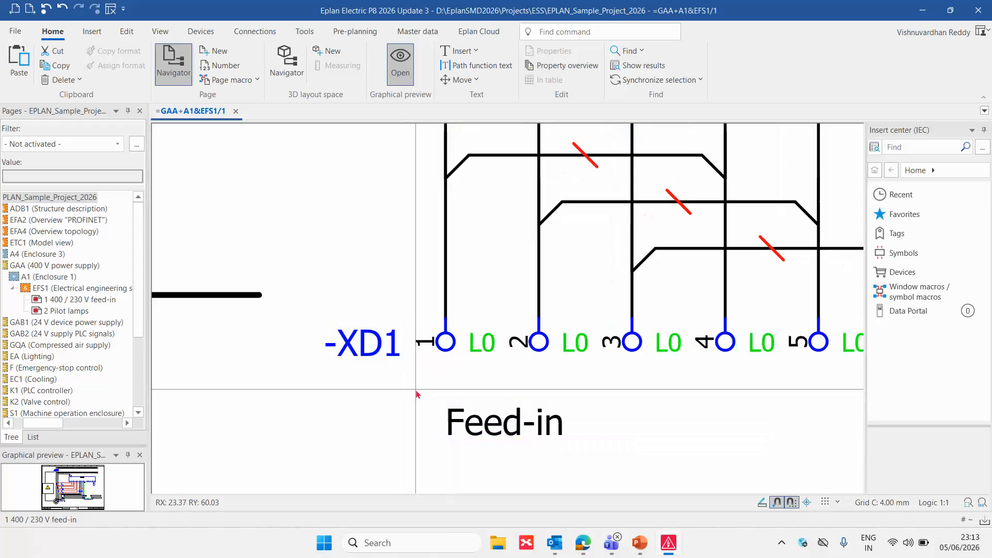
left_click(444, 357)
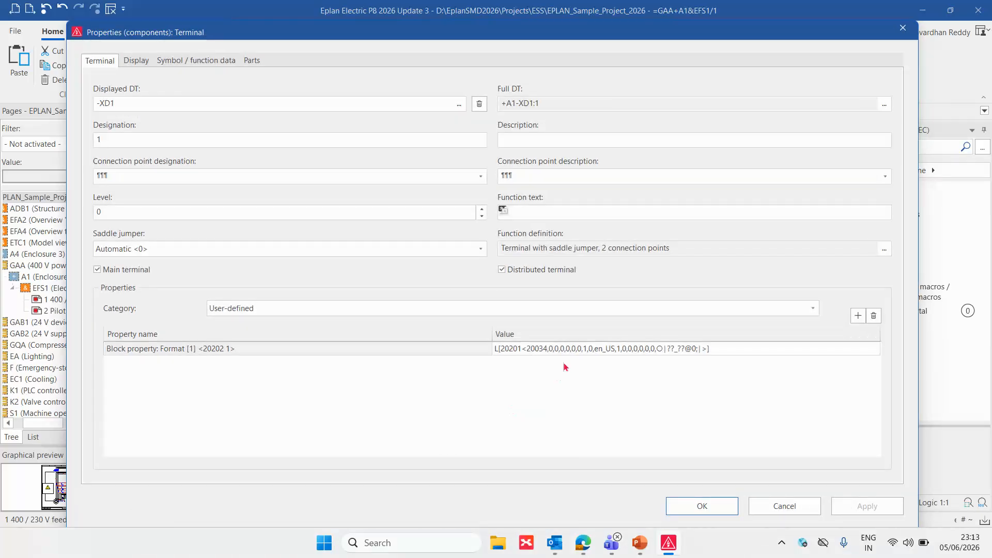
left_click(571, 354)
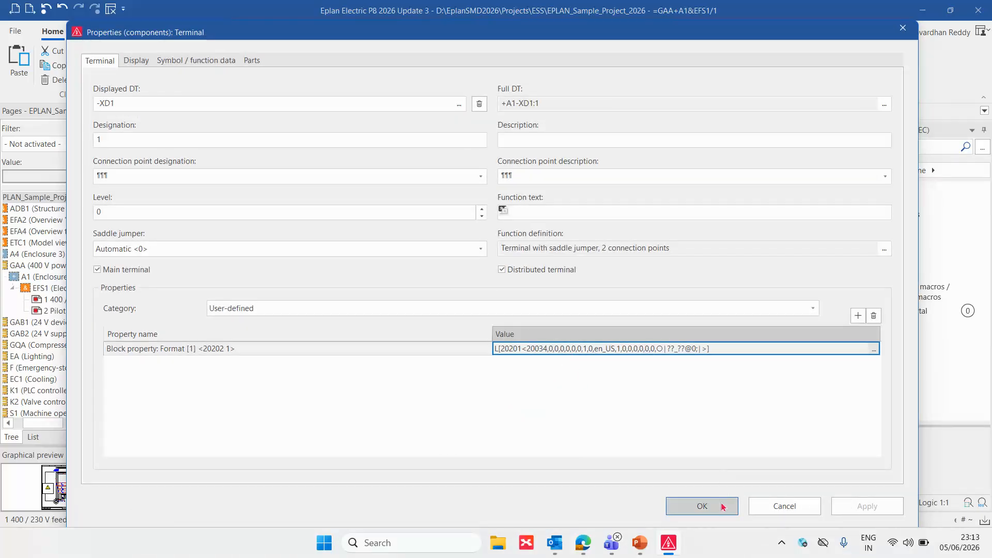
left_click(702, 506)
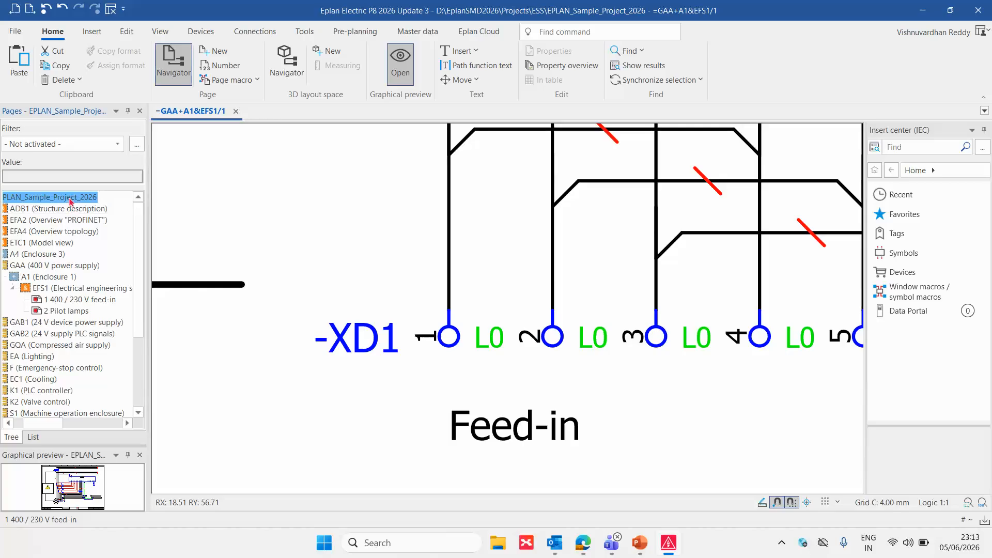
Paste the copied format into Block property: Format (terminal) [1] in the properties of EPLAN_Sample_Project_2026 and return to the schematic
right_click(89, 200)
left_click(112, 259)
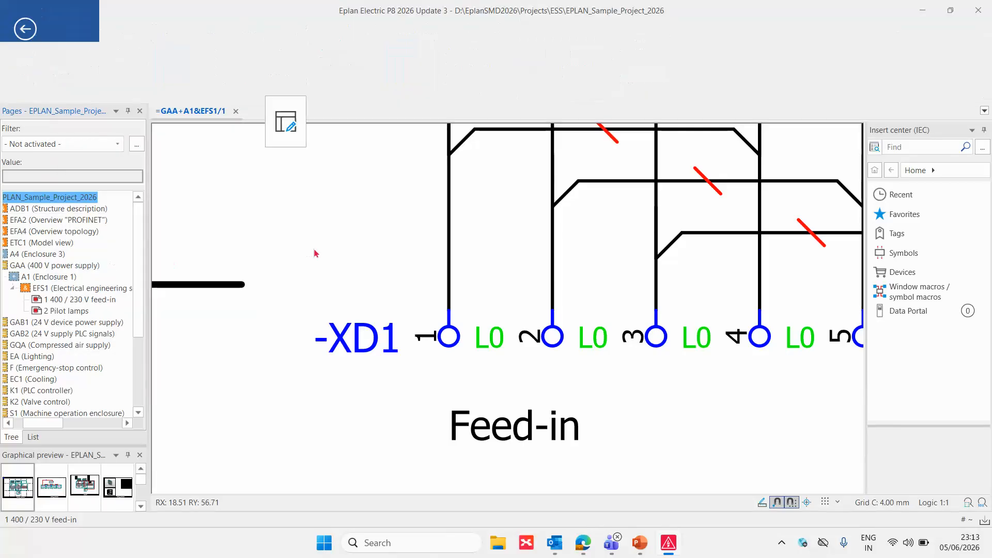
type("L[20201<20034,0,0,0,0,0,0,1,0,en_US,1,0,0,0,0,0,0,○|??_??@0;|>]")
left_click(568, 325)
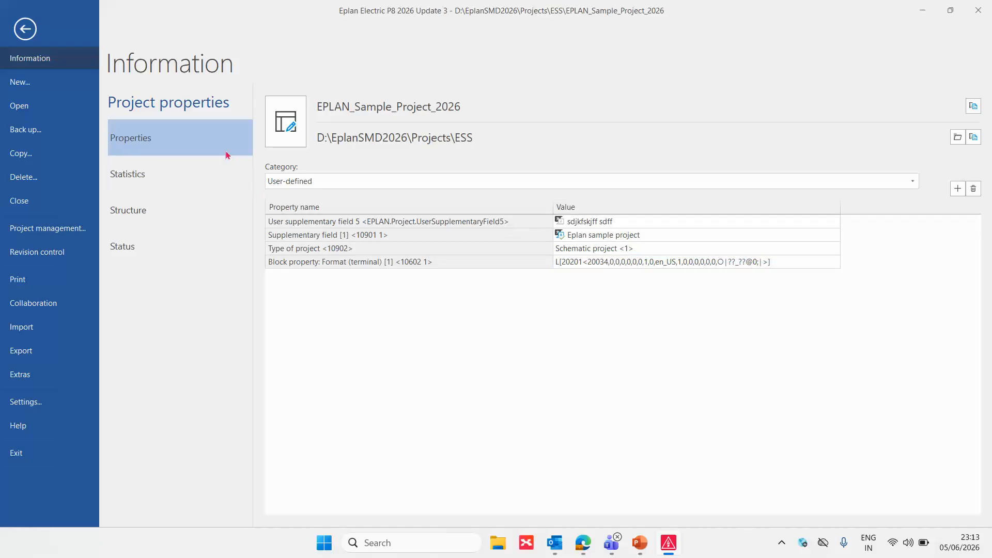
left_click(33, 33)
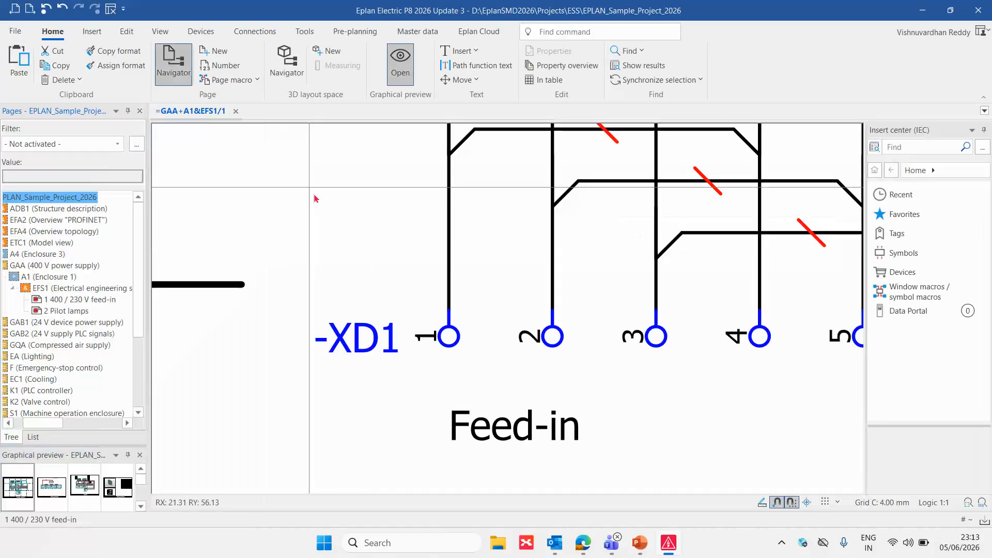
Set the level of terminal -XD1:2 to 1 and accept the change
middle_click_drag(507, 341, 372, 293)
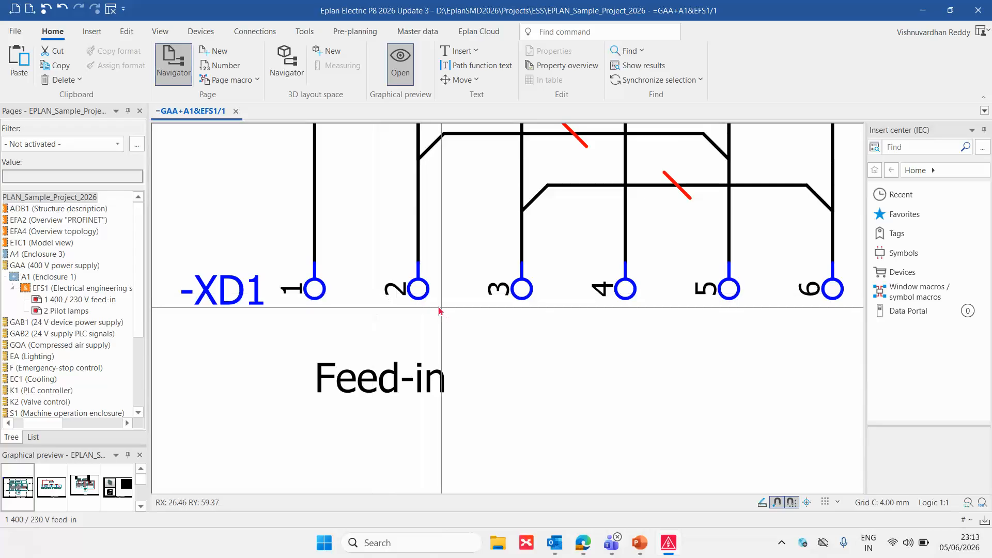
left_click(403, 289)
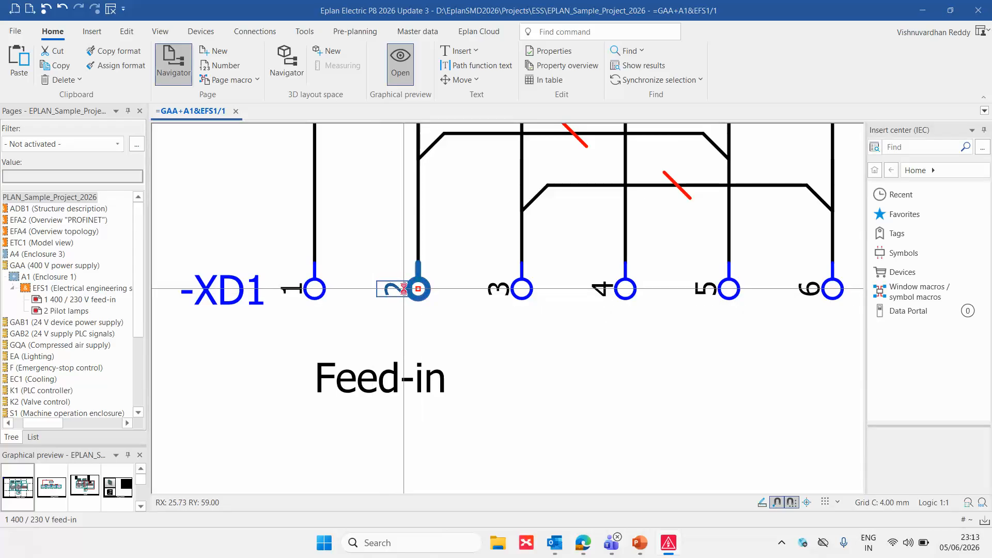
double_click(404, 288)
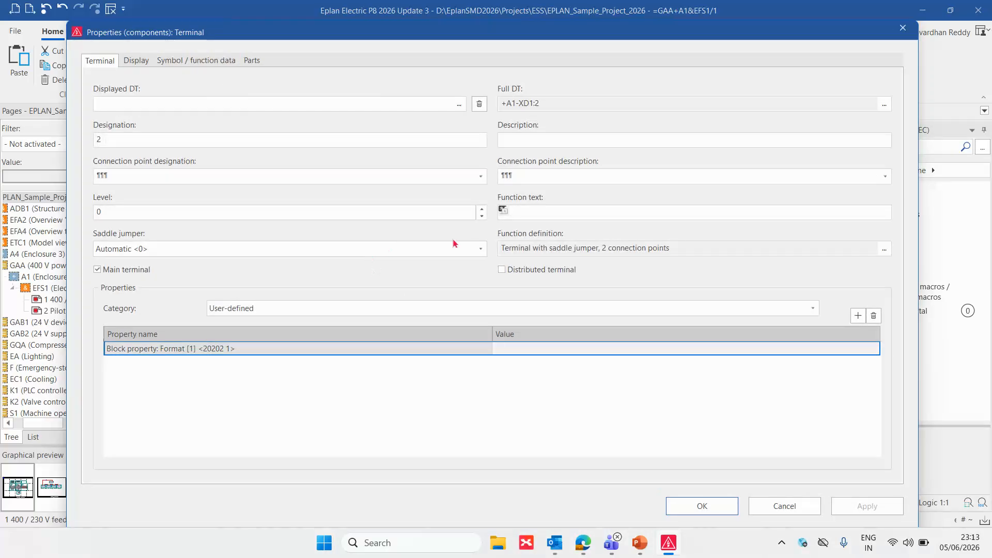
left_click(481, 209)
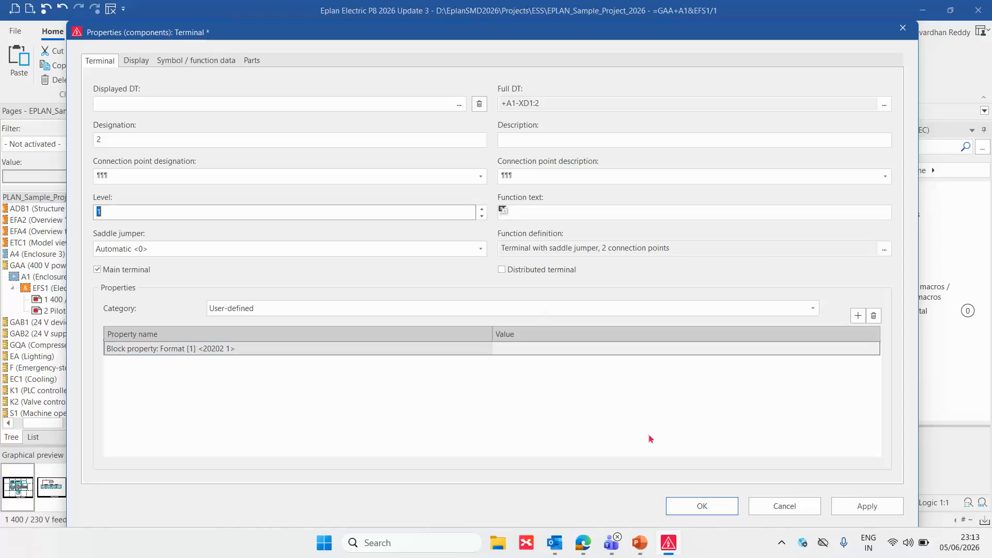
left_click(710, 508)
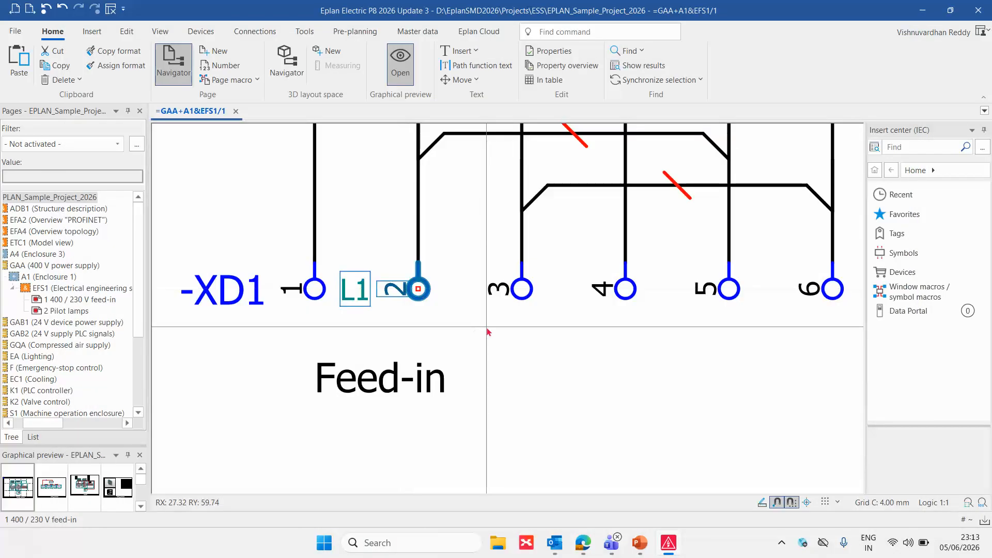
Set the level of terminal -XD1:3 to 2 and the level of terminal -XD1:4 to 3
left_click(522, 285)
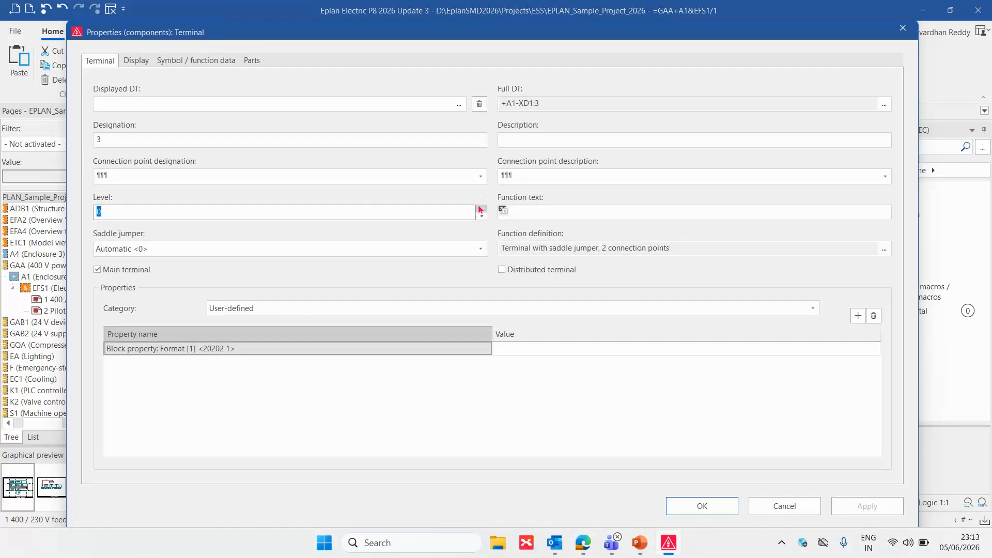
left_click(482, 209)
left_click(703, 506)
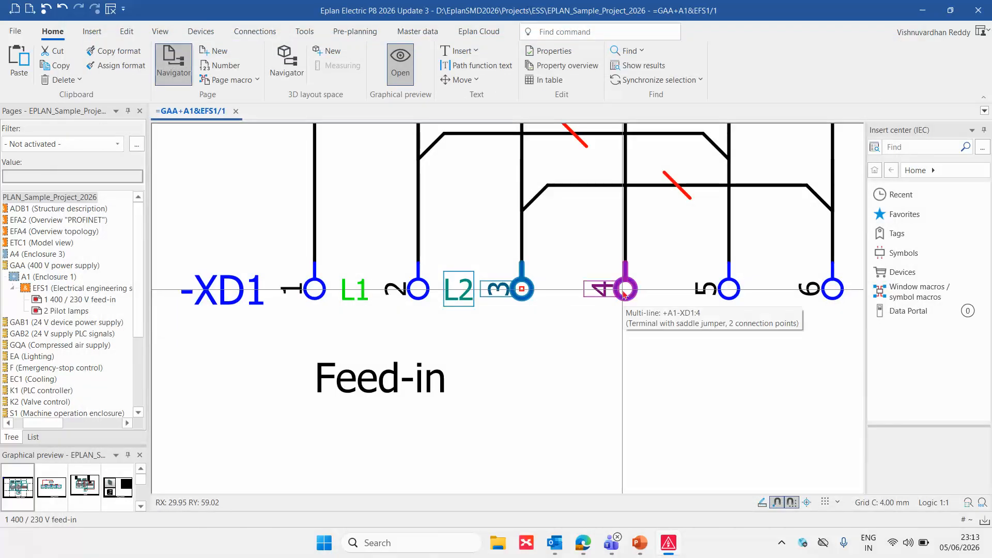
left_click(618, 290)
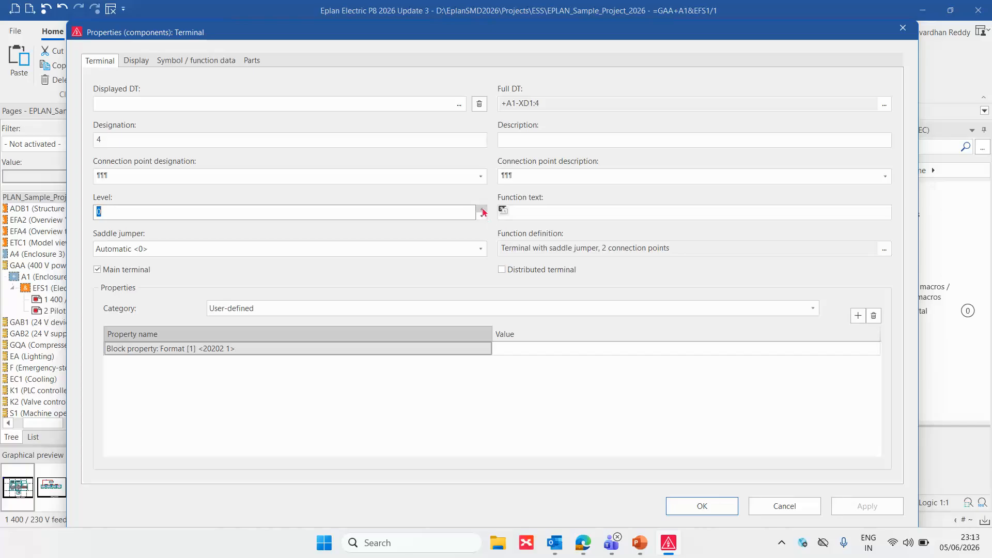
left_click(483, 209)
left_click(720, 505)
left_click(606, 356)
Open the block property format of terminal -XD1:1 and view the available Terminal / plug properties of the function
scroll(603, 356, "up", 1)
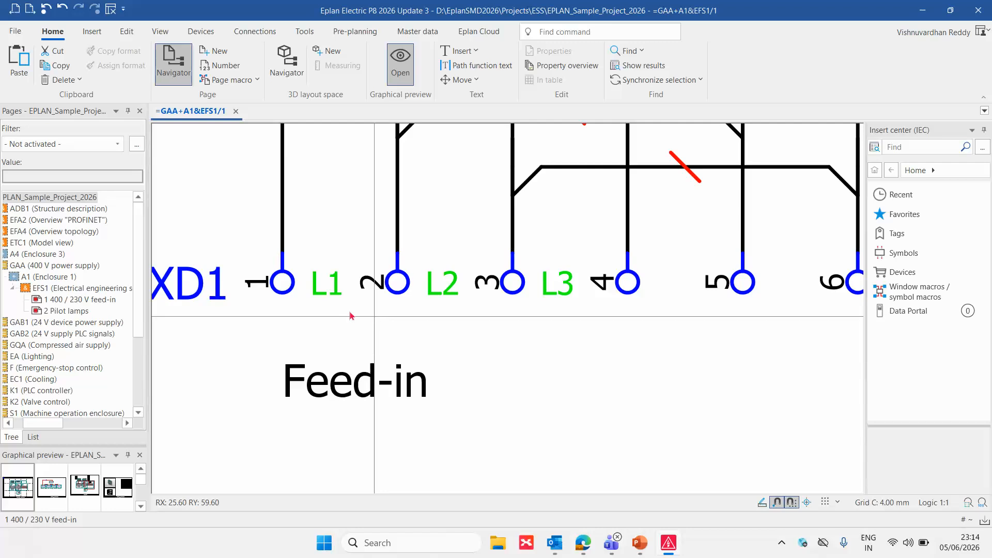
left_click(282, 283)
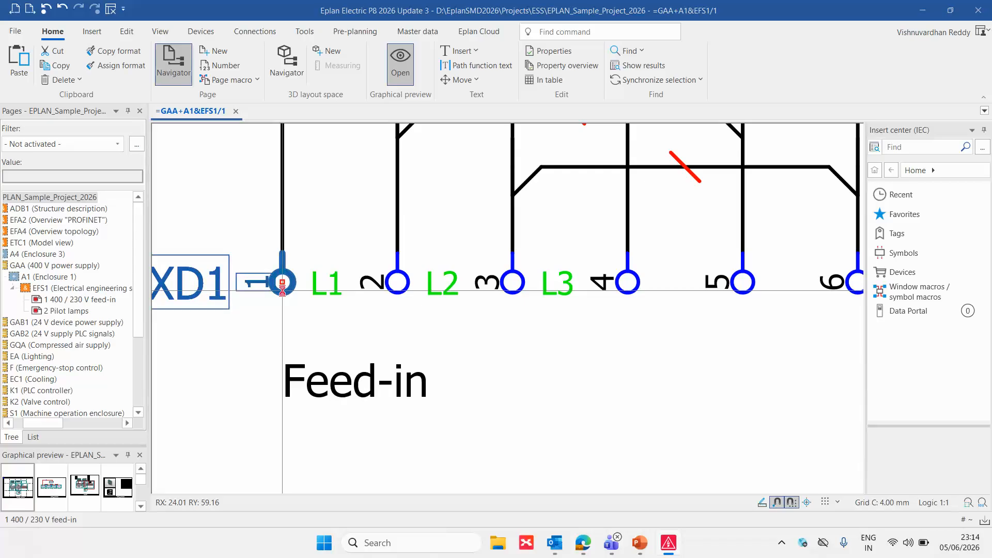
double_click(282, 283)
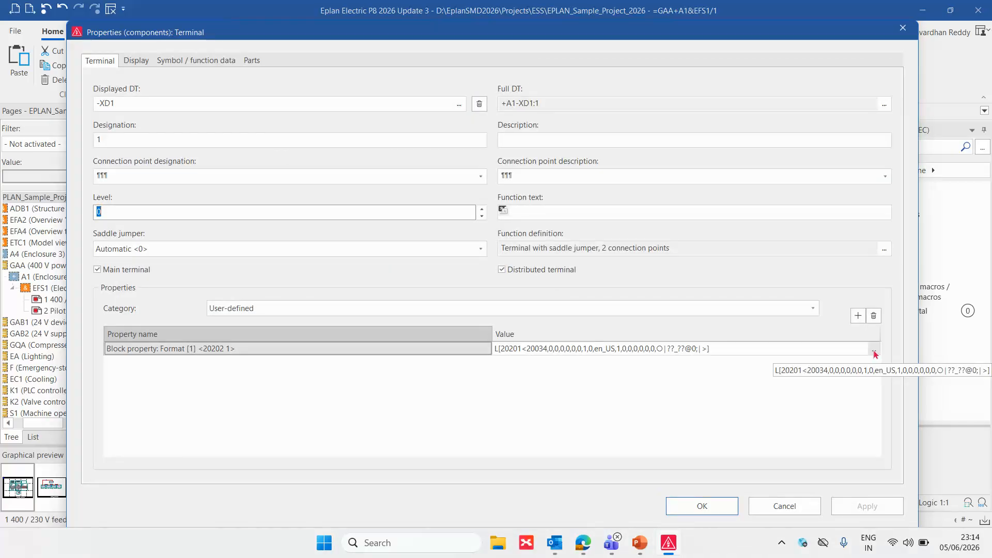
left_click(873, 352)
left_click(873, 350)
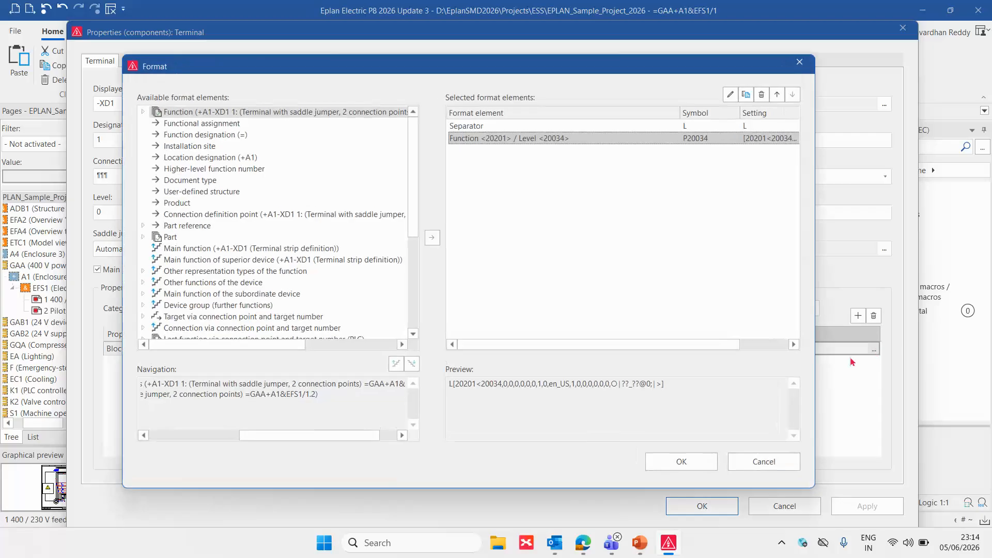
scroll(317, 293, "down", 5)
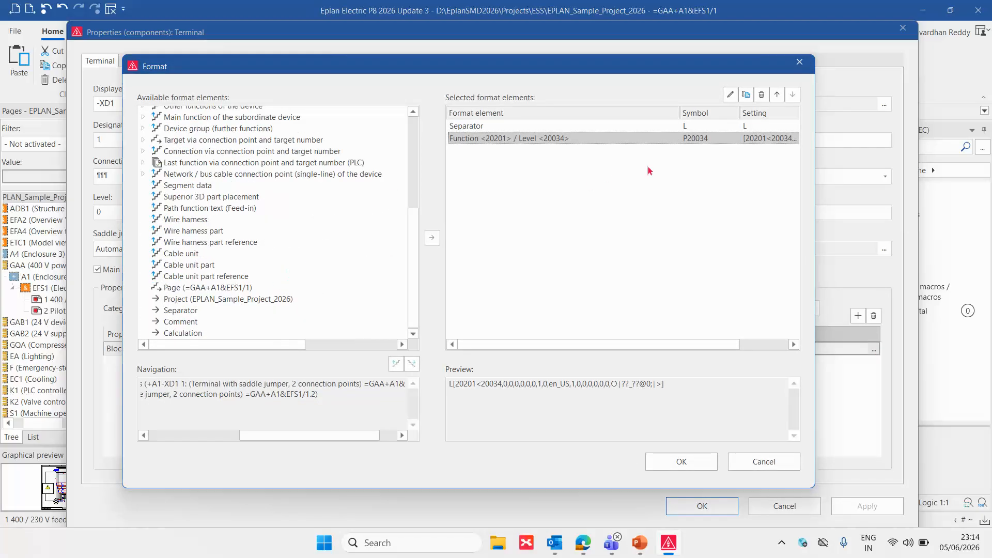
scroll(240, 191, "up", 5)
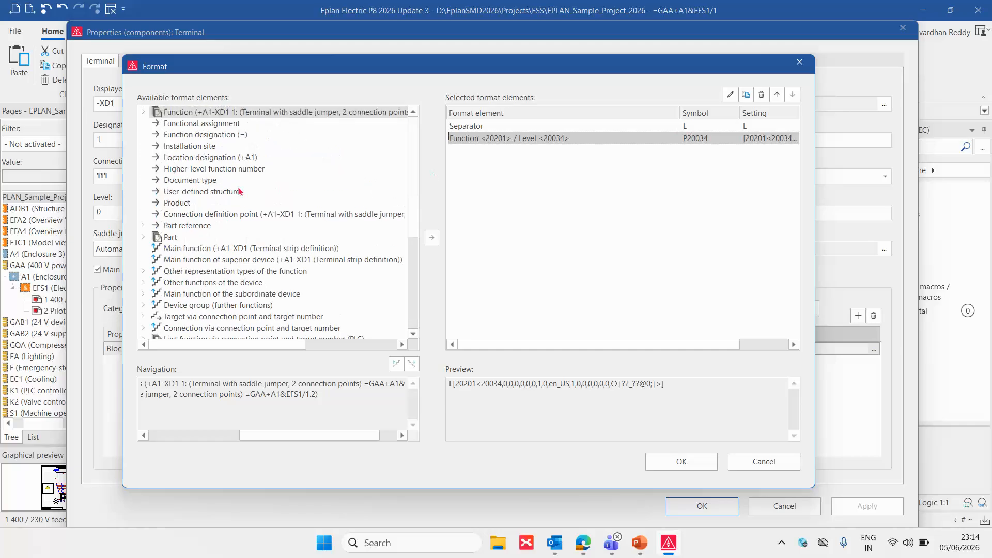
left_click(143, 112)
double_click(202, 158)
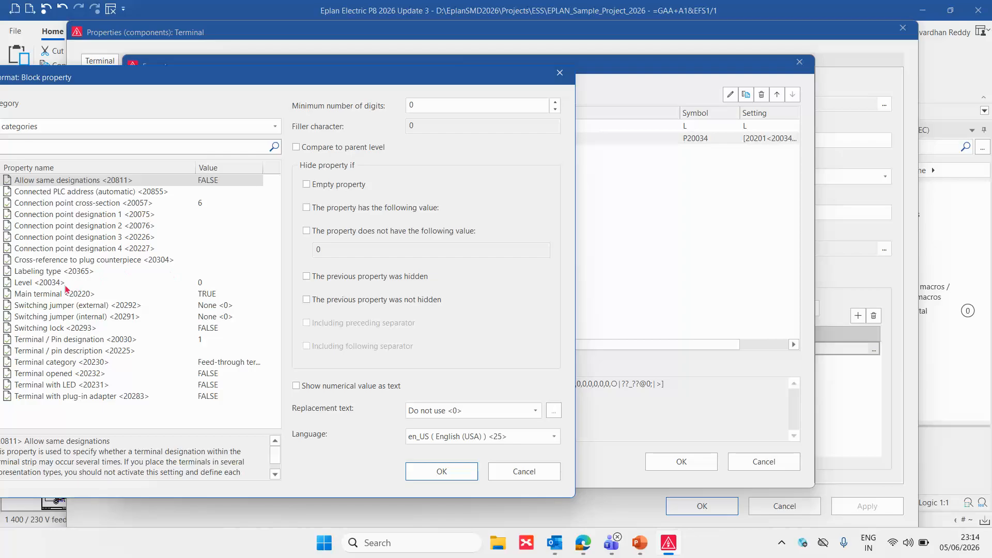
key("Escape")
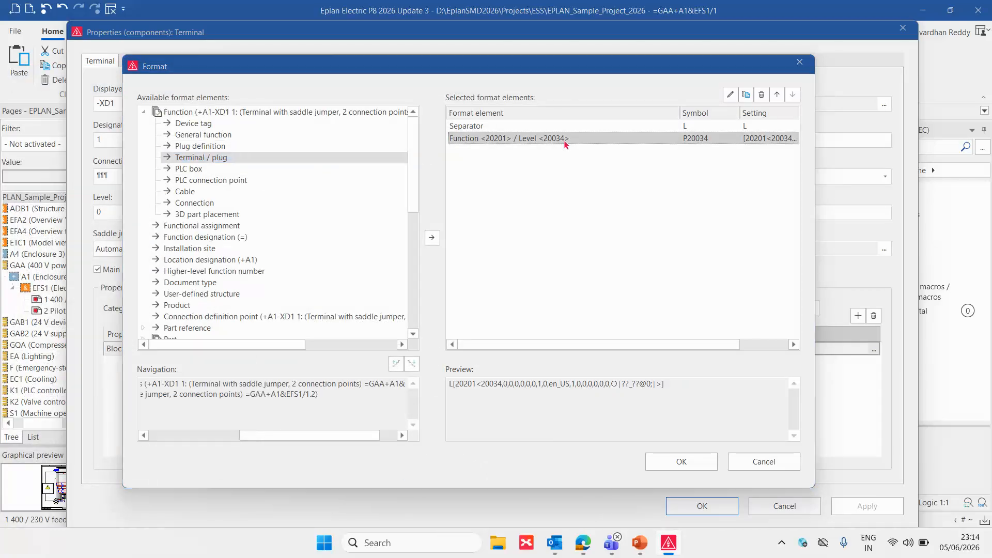
Review the hide conditions of the selected Level element, and close the format and the properties of terminal -XD1:1
double_click(566, 139)
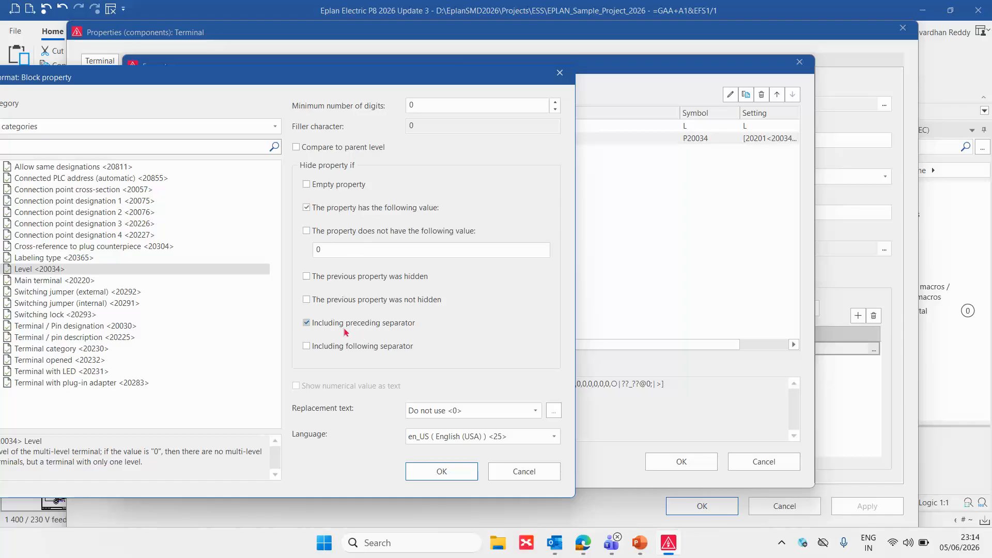
left_click(442, 471)
left_click(682, 462)
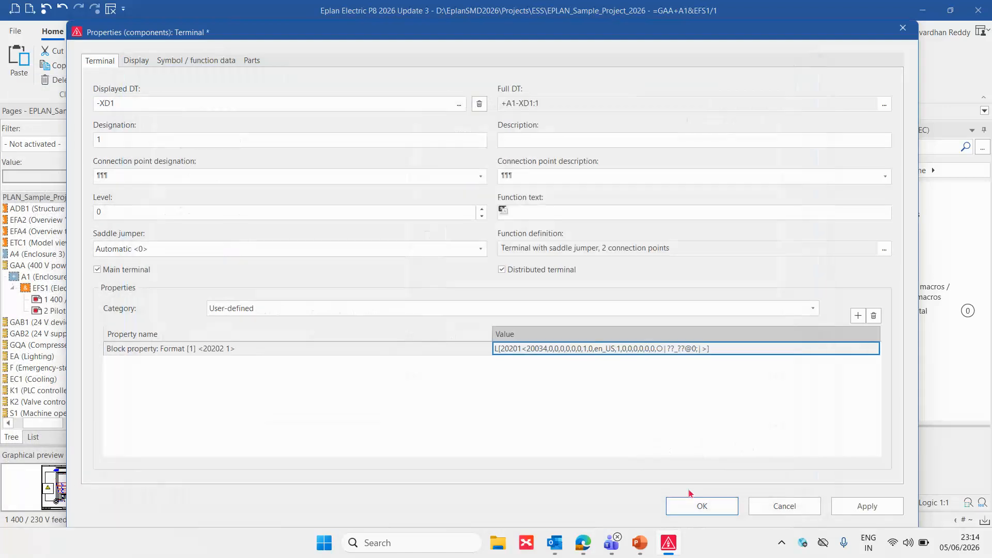
left_click(703, 507)
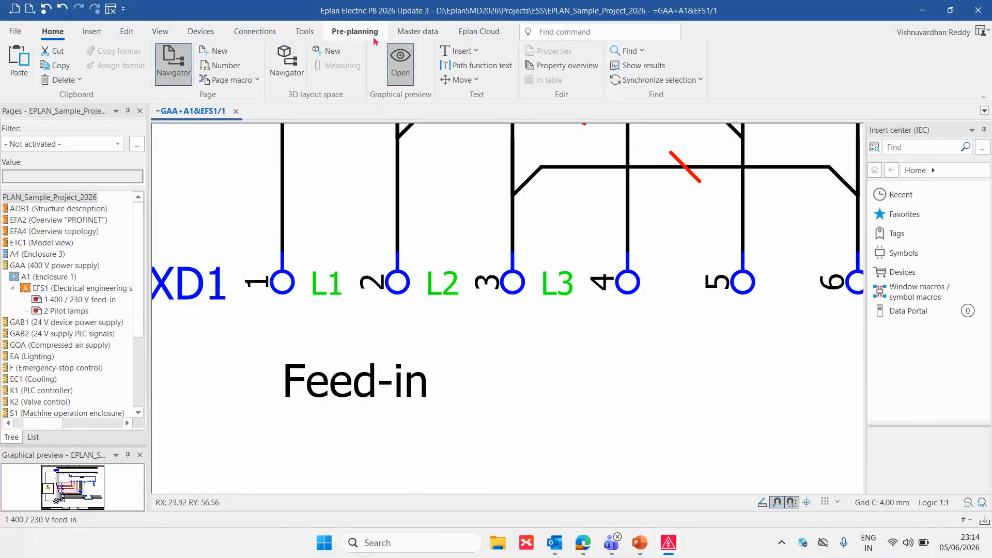
Set EPLAN_parts.alk as the Eplan parts database in the parts settings
left_click(417, 31)
left_click(30, 80)
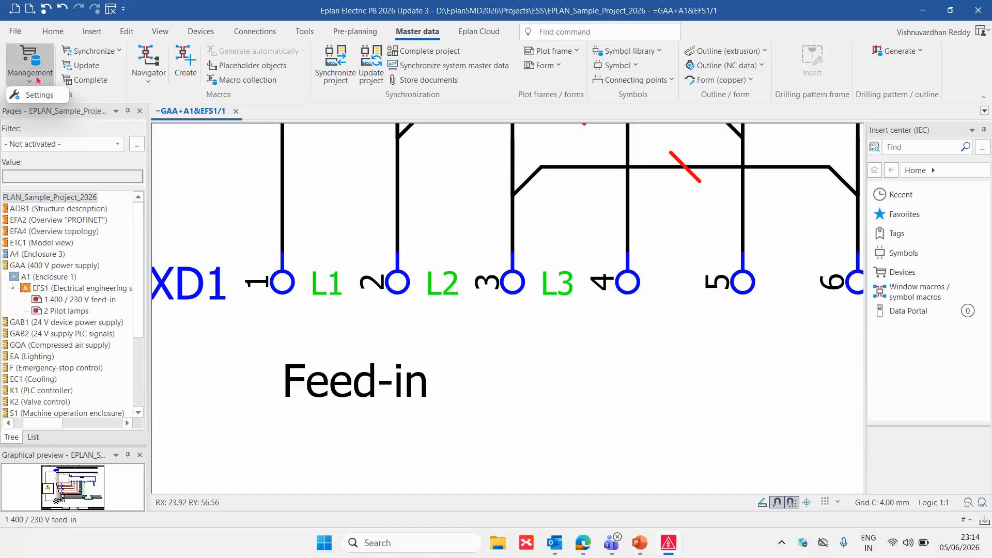
left_click(44, 96)
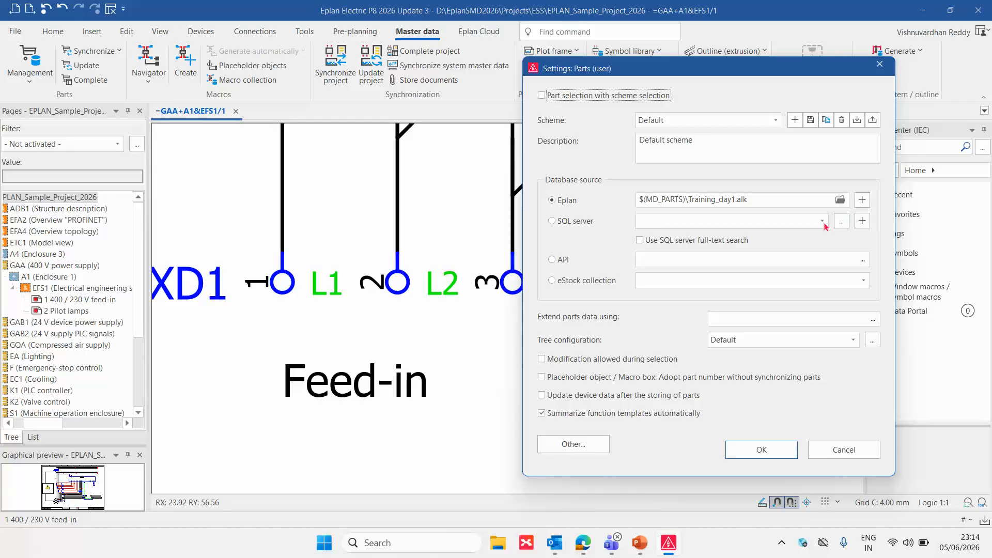
left_click(841, 199)
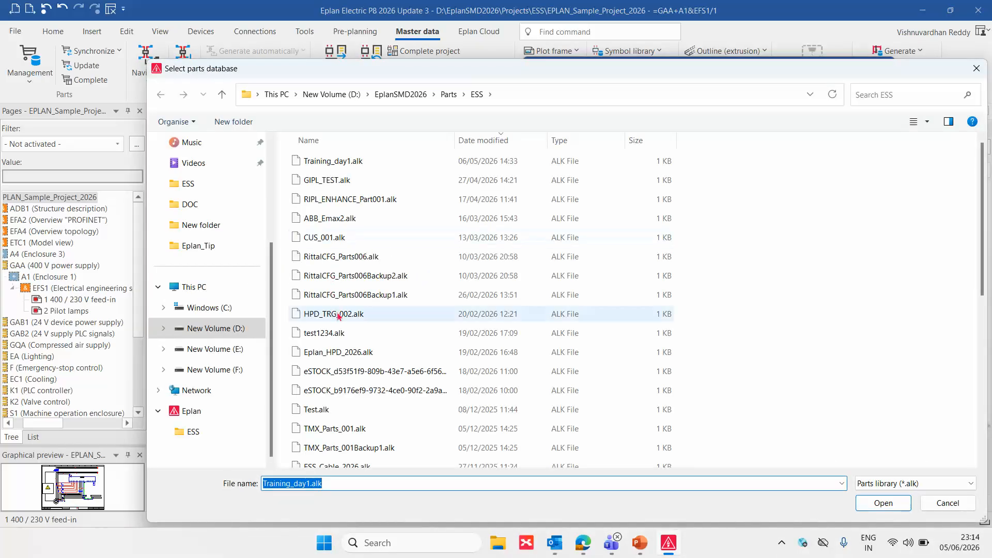
scroll(344, 346, "down", 3)
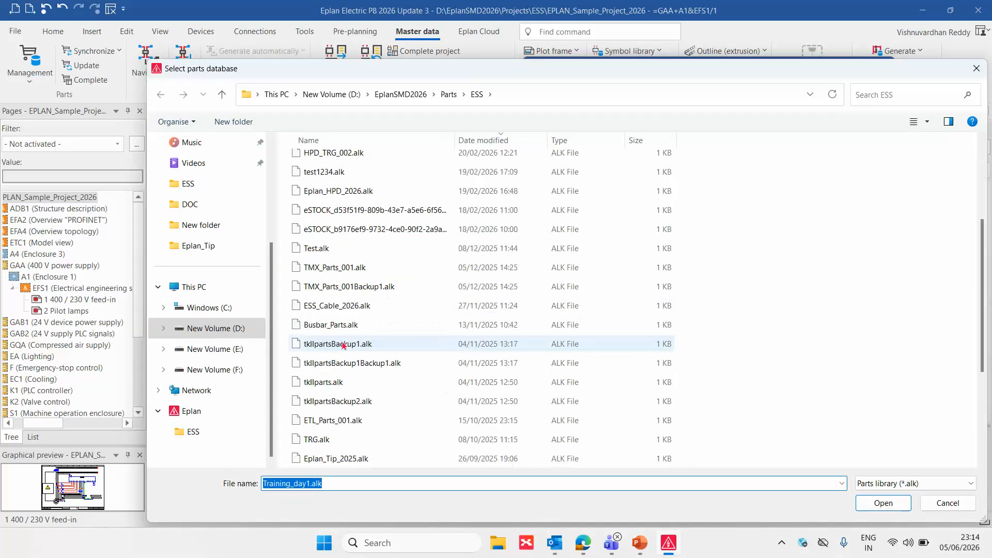
scroll(344, 346, "down", 1)
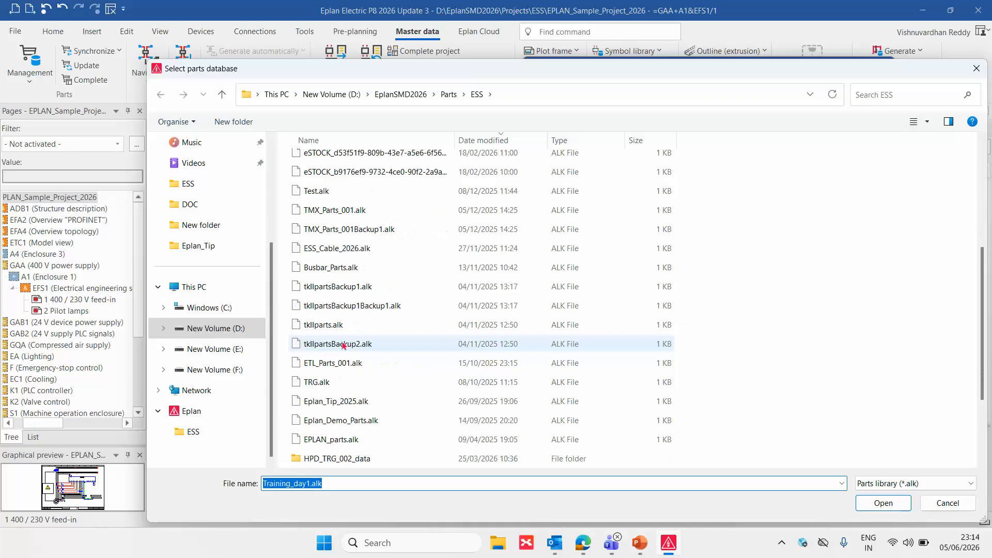
double_click(341, 439)
left_click(761, 450)
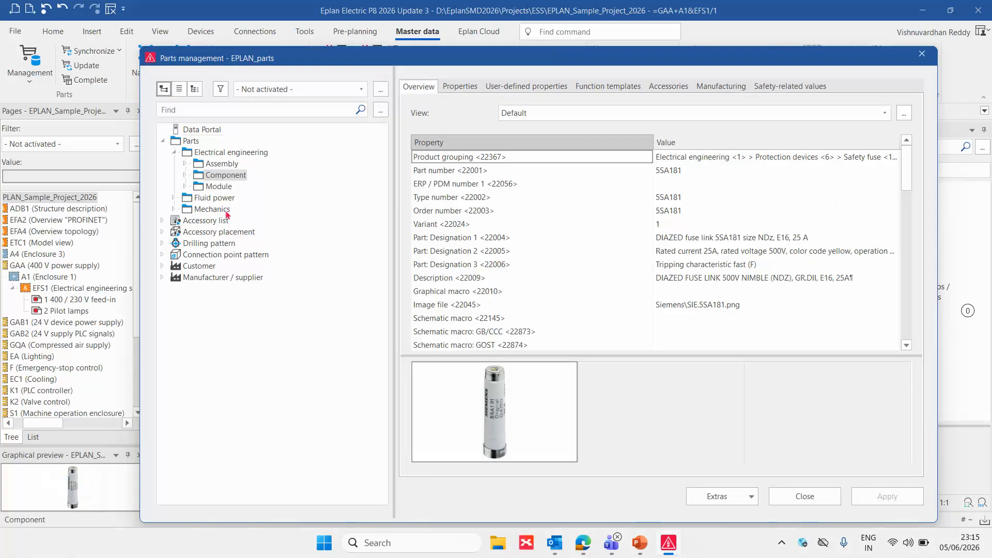
Select the double-level terminal PXC.2774017 among the PXC terminal components in parts management
left_click(185, 175)
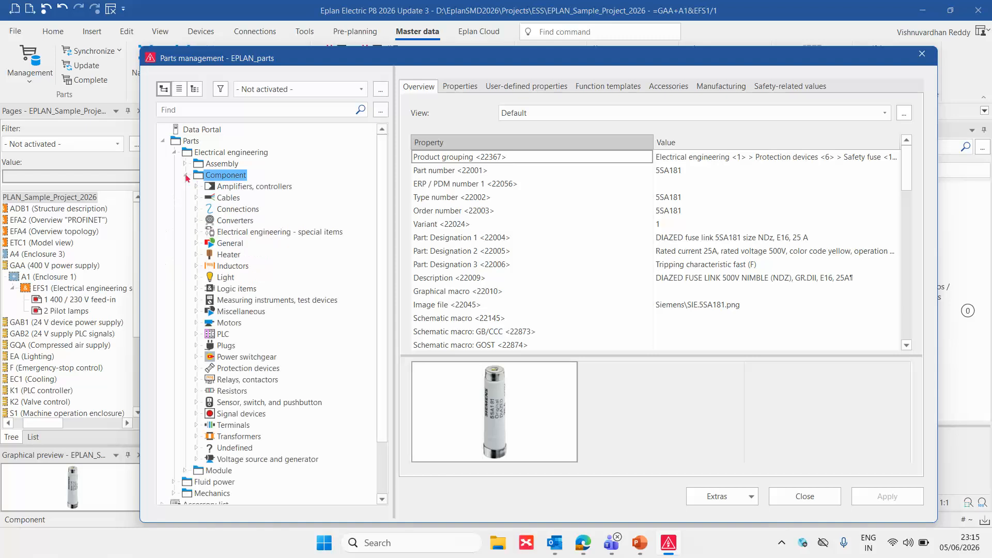
scroll(207, 376, "down", 2)
left_click(197, 363)
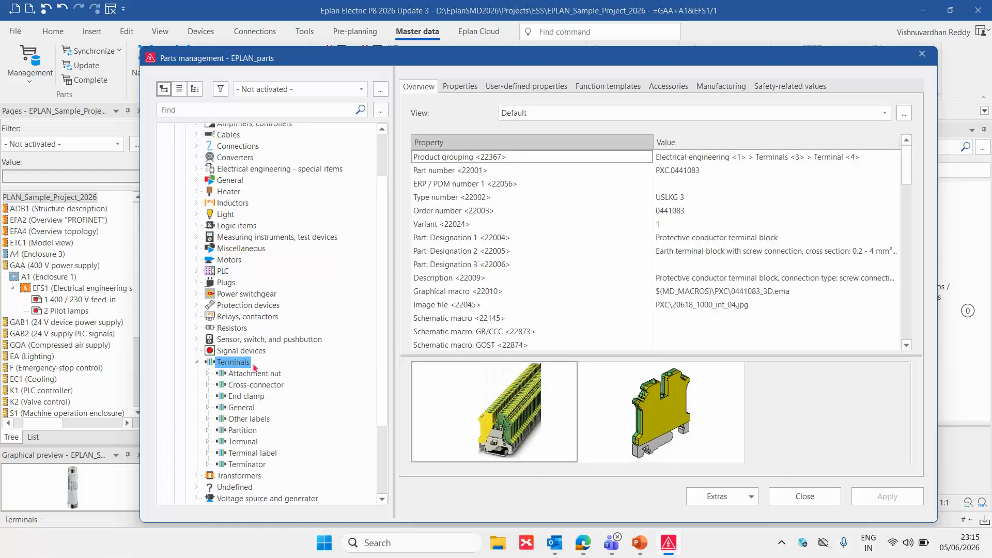
left_click(244, 342)
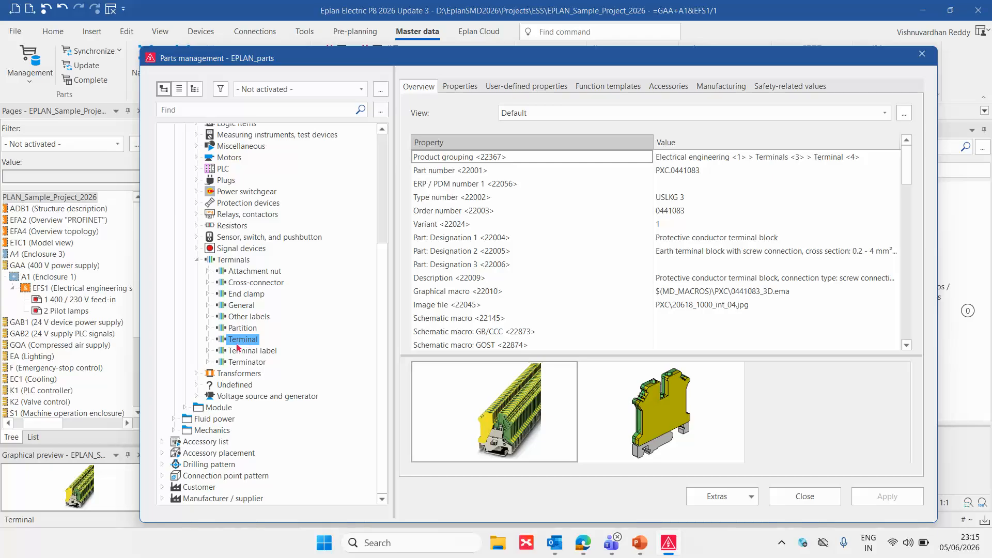
left_click(207, 339)
left_click(221, 351)
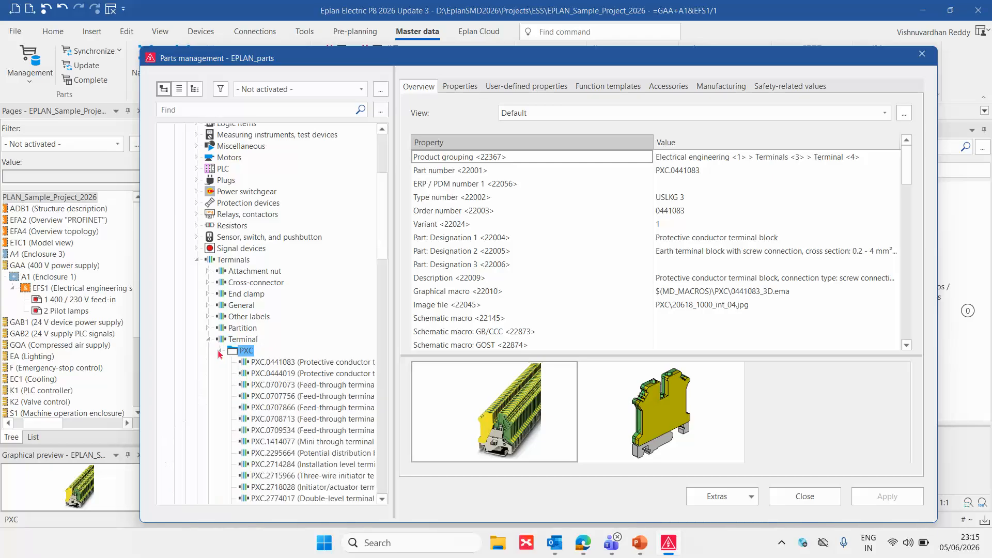
scroll(270, 349, "down", 2)
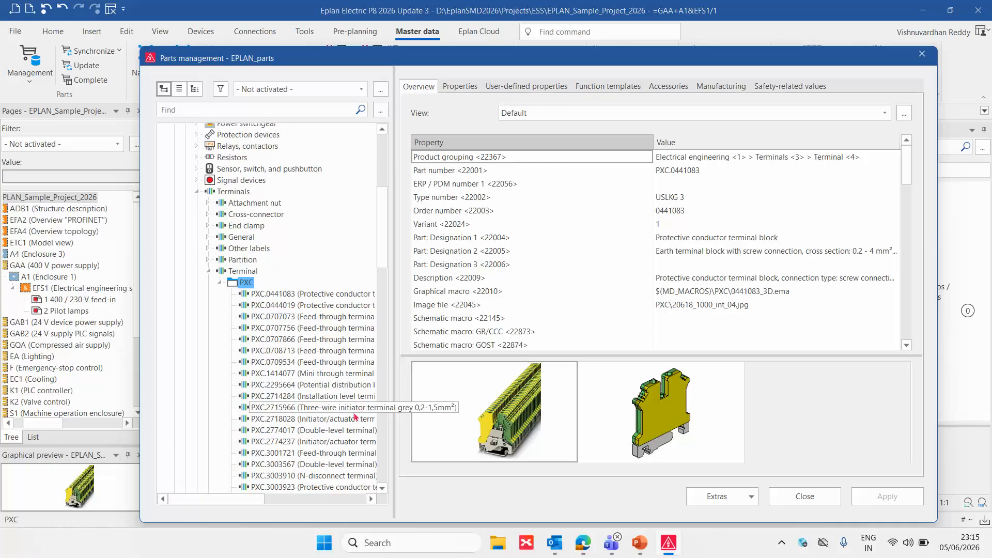
left_click(336, 432)
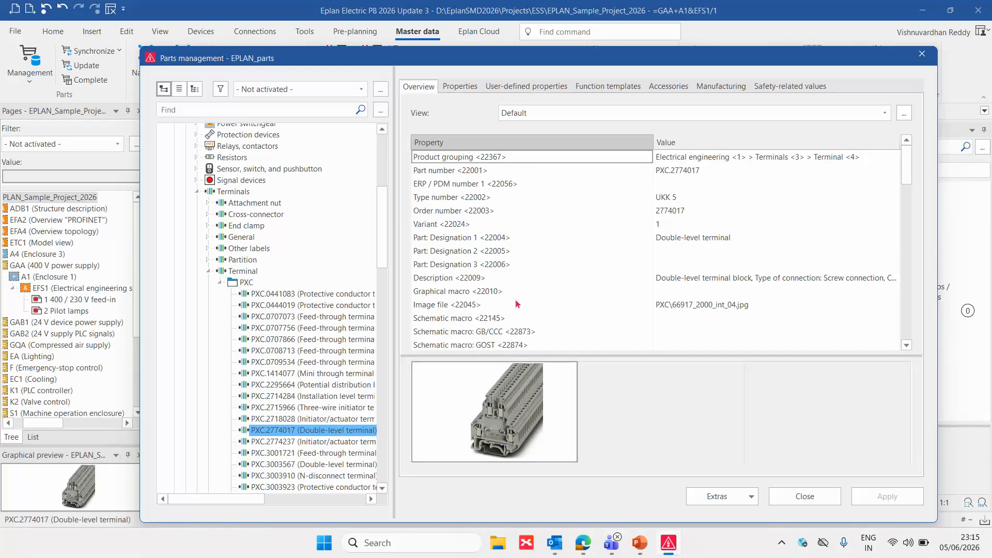
Examine the function templates of double-level terminal PXC.2774017, including the function definitions, connection point designations and levels
left_click(621, 88)
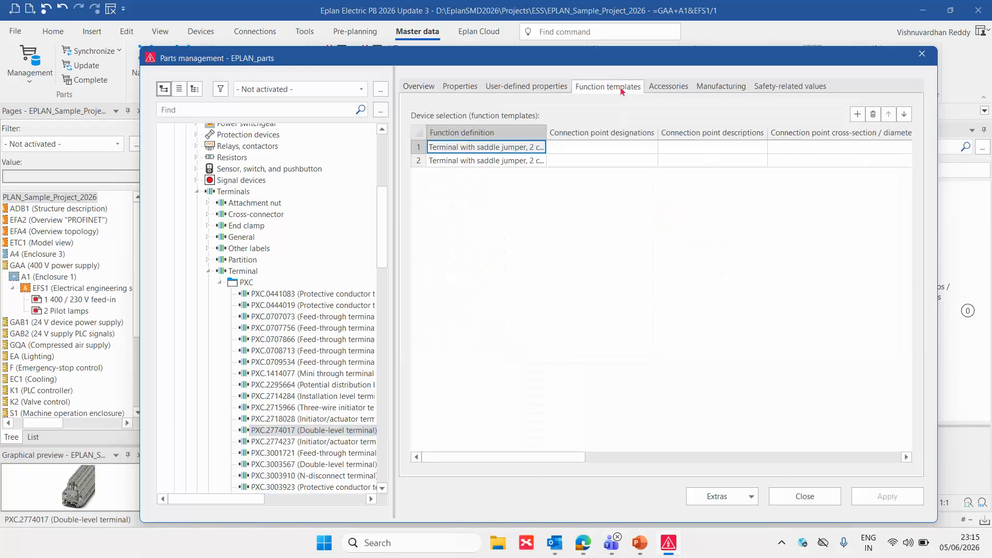
left_click_drag(395, 139, 301, 140)
left_click_drag(534, 461, 670, 456)
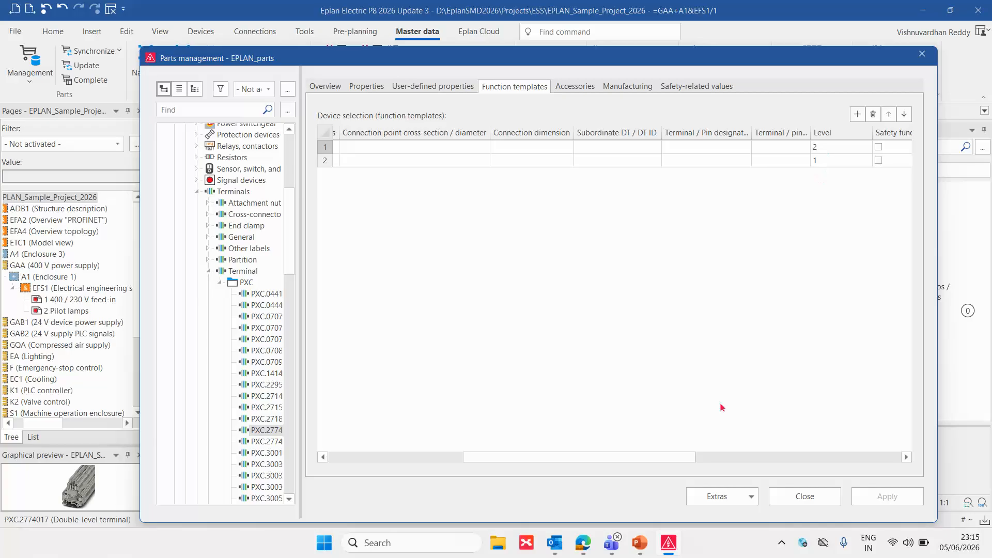
left_click_drag(651, 460, 476, 459)
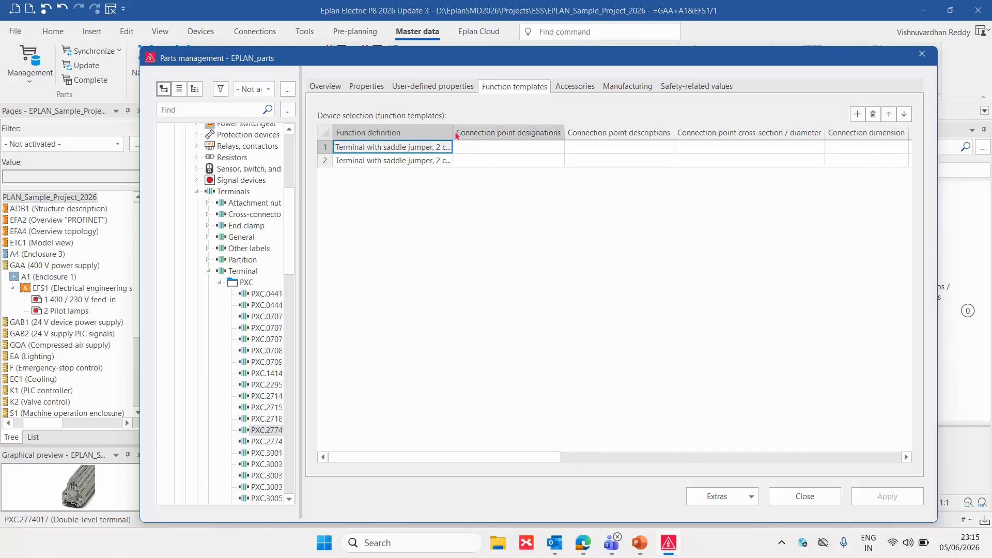
left_click_drag(453, 129, 519, 129)
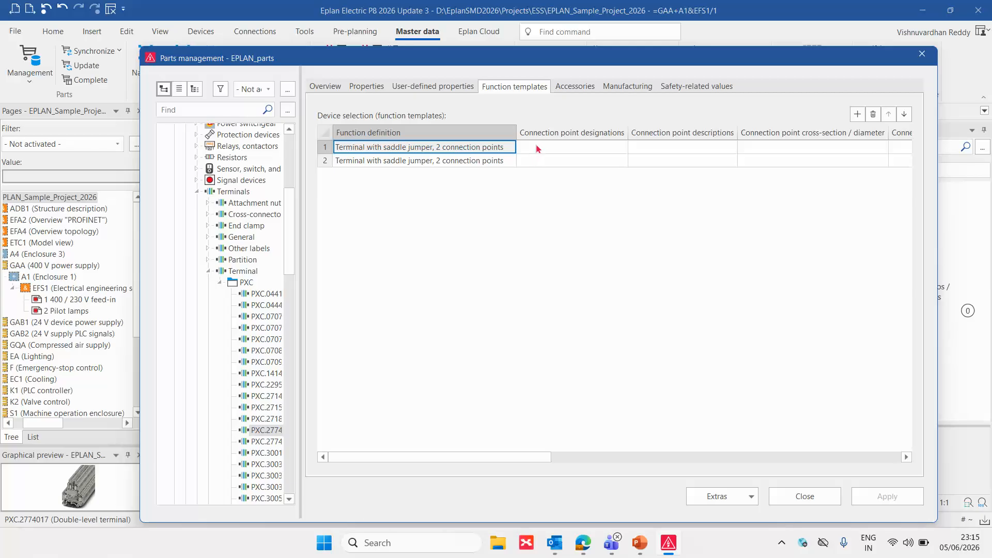
left_click(538, 148)
left_click_drag(539, 154, 541, 163)
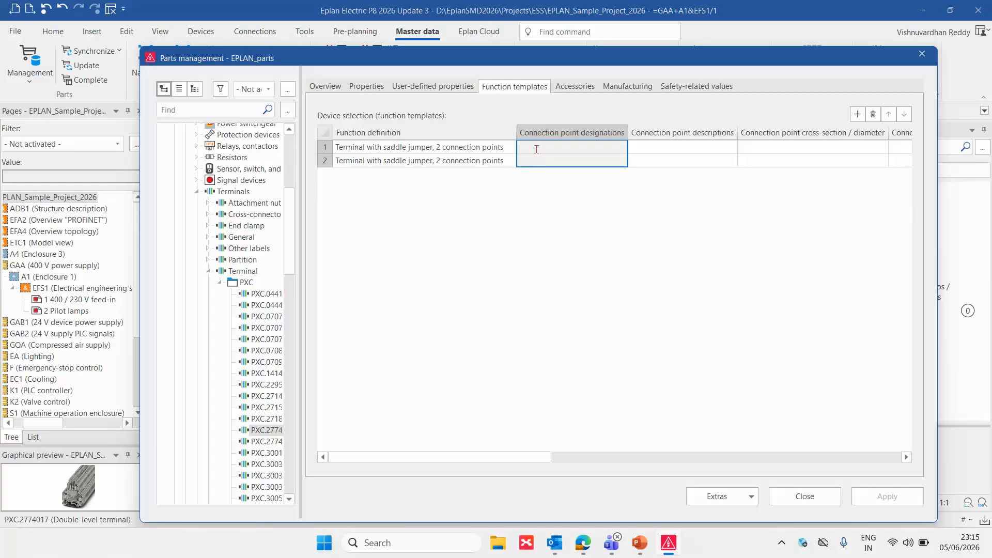
left_click(557, 206)
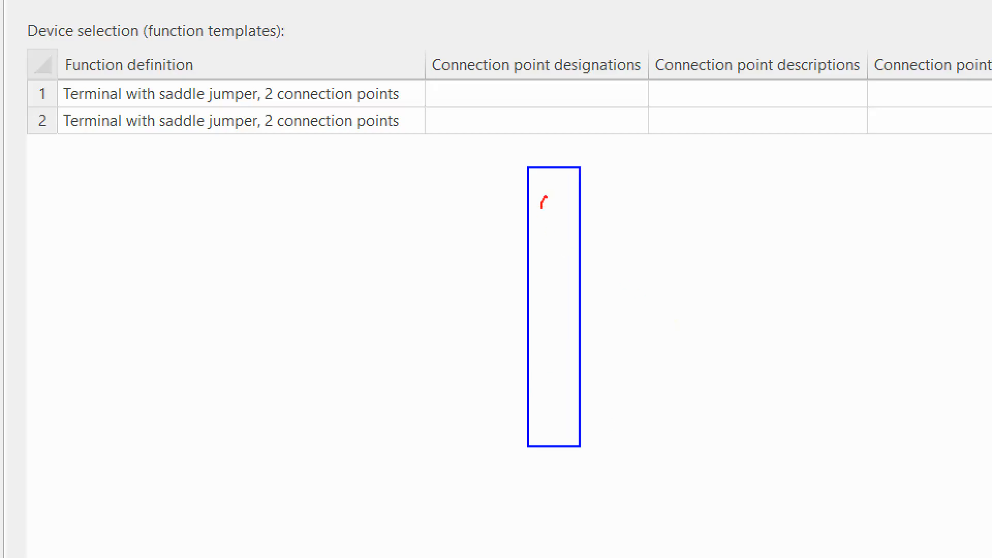
mouse_move(551, 264)
left_mouse_down()
mouse_move(540, 292)
mouse_move(561, 270)
left_mouse_up()
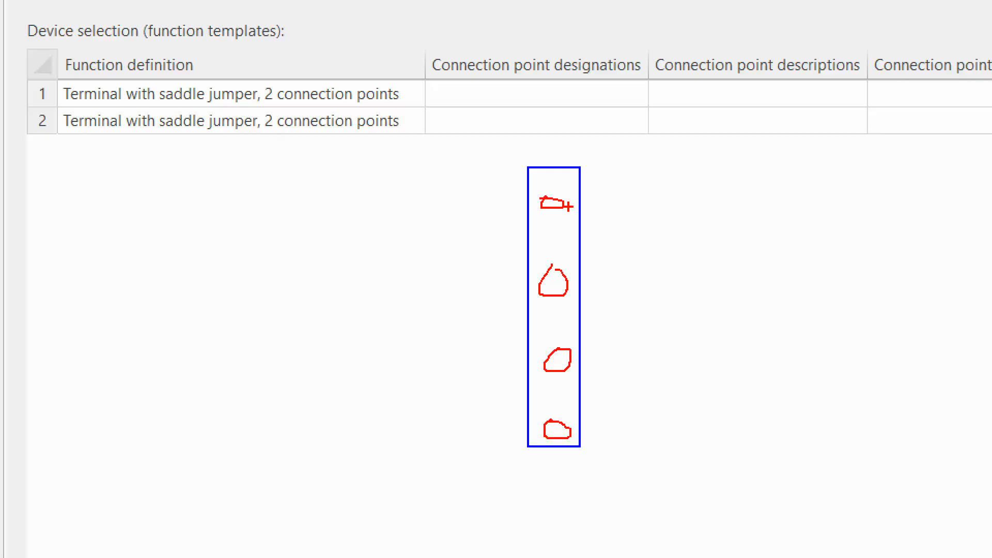
mouse_move(567, 204)
left_mouse_down()
mouse_move(647, 228)
mouse_move(642, 410)
mouse_move(571, 430)
left_mouse_up()
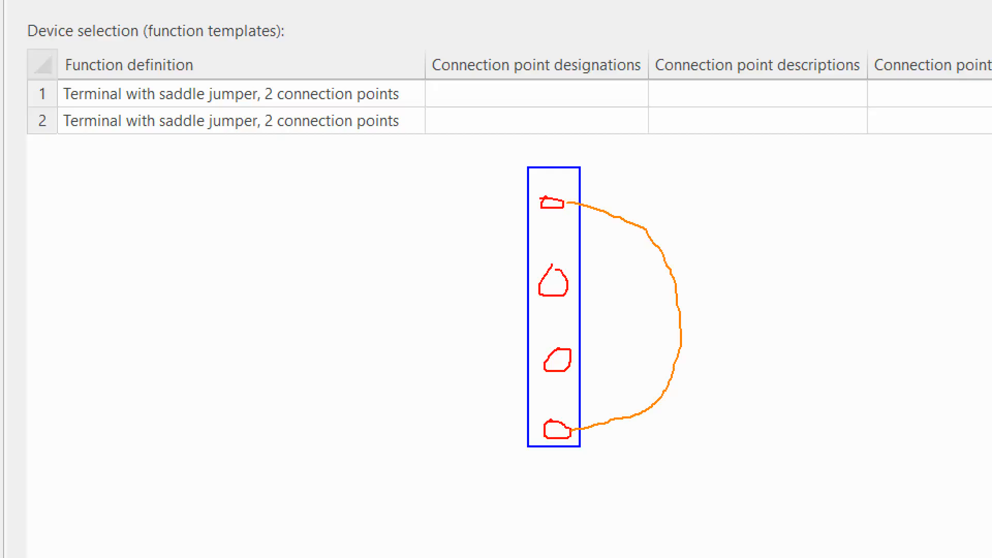
mouse_move(538, 284)
left_mouse_down()
mouse_move(483, 328)
mouse_move(533, 362)
left_mouse_up()
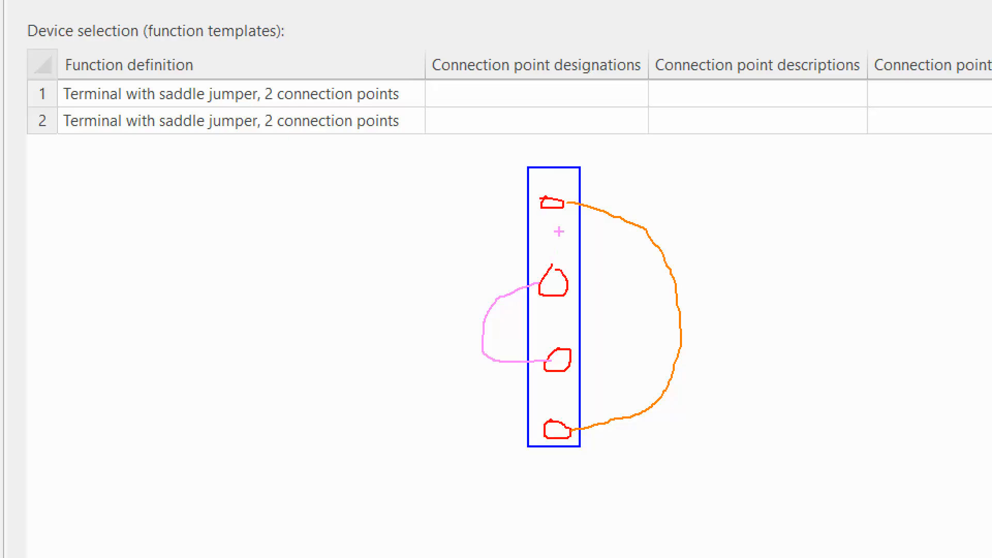
key("t")
type("A")
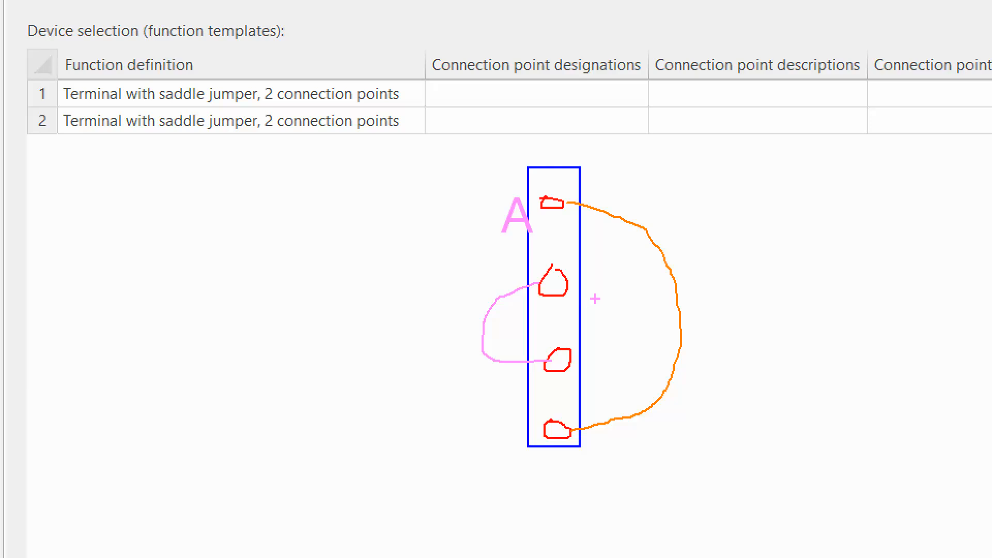
type("t")
type("B")
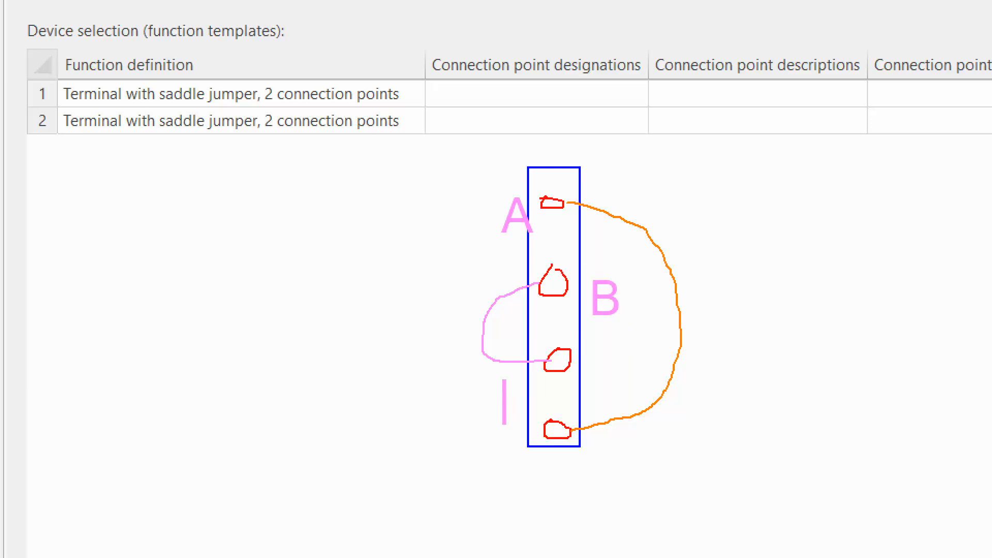
type("C")
type("t")
type("D")
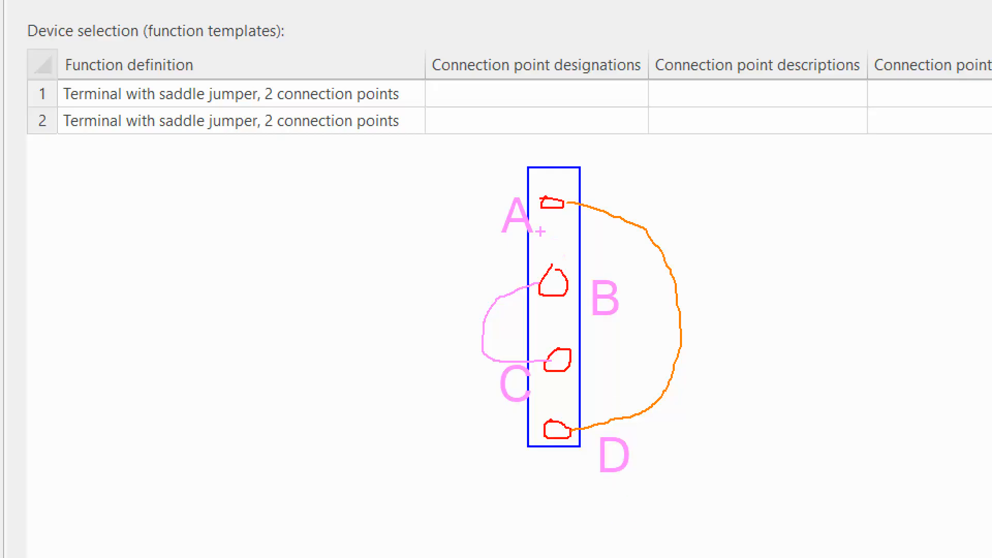
mouse_move(561, 237)
left_mouse_down()
mouse_move(495, 263)
mouse_move(456, 123)
mouse_move(460, 100)
left_mouse_up()
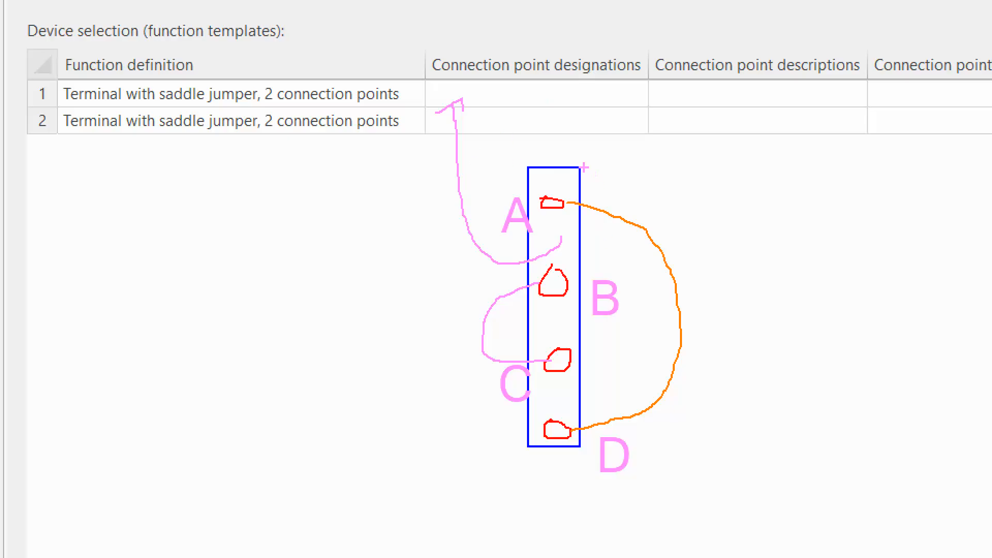
left_click_drag(713, 176, 712, 222)
type("1")
left_click_drag(705, 206, 929, 199)
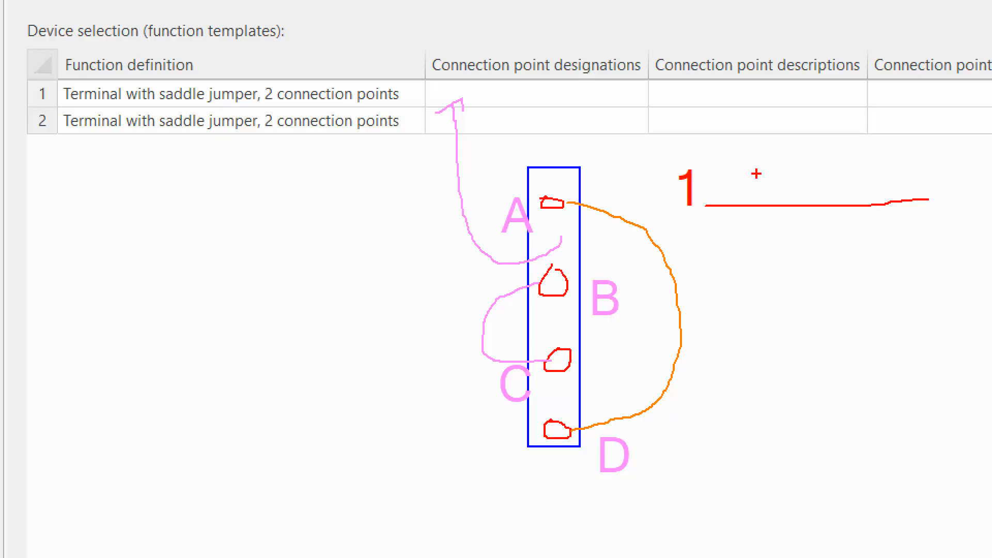
key("Escape")
Widen the parts management window and its parts tree, and view the function templates of double-level terminal PXC.3003567
left_click_drag(551, 454, 740, 456)
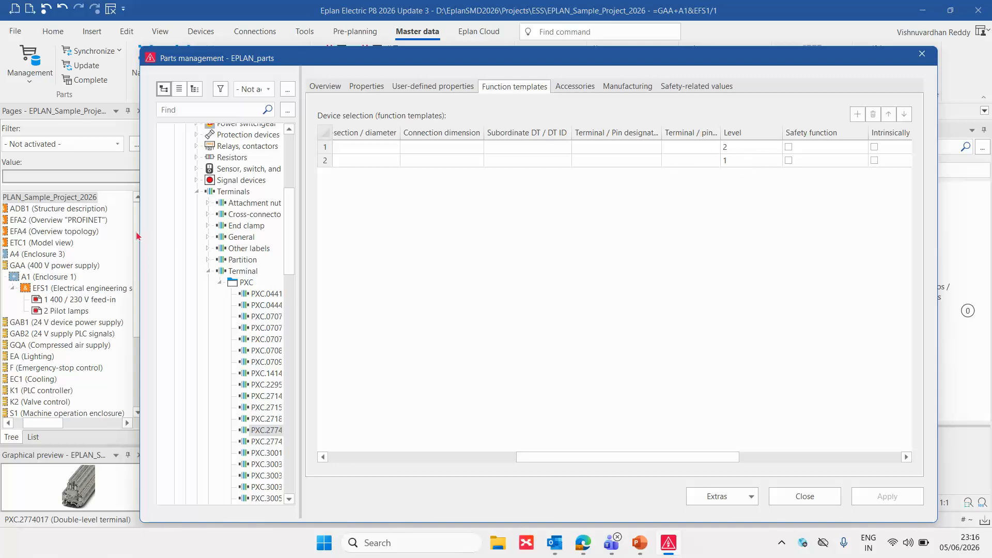
left_click_drag(140, 232, 51, 232)
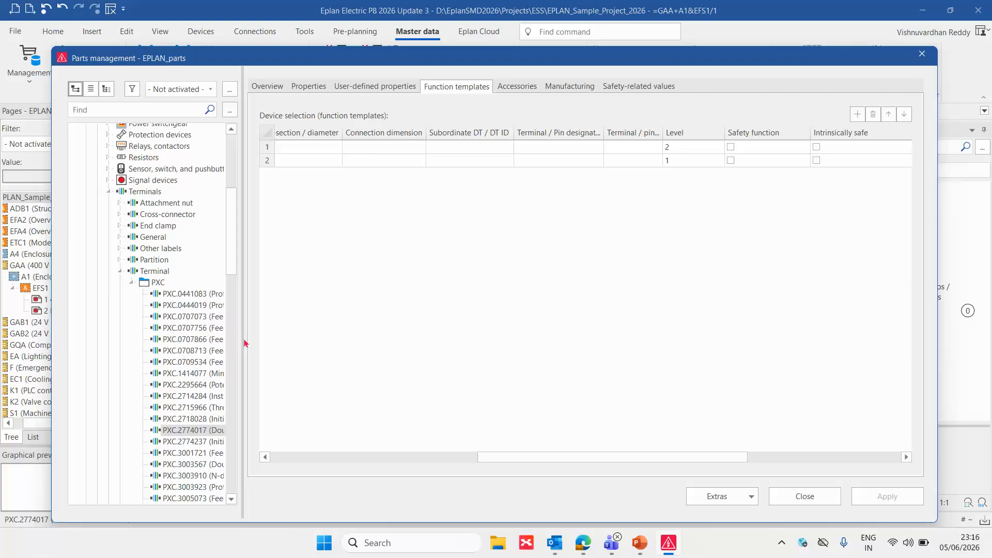
left_click_drag(242, 338, 336, 338)
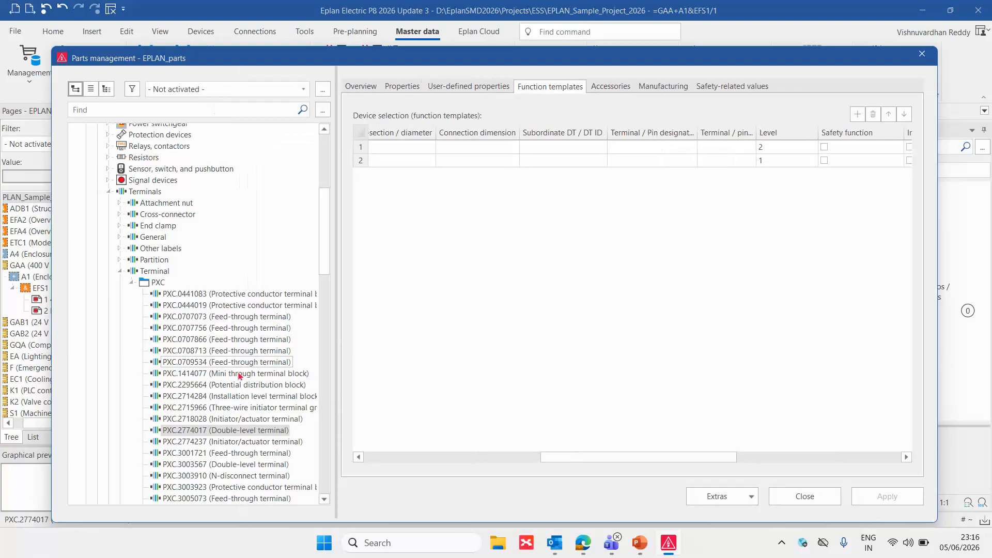
left_click(253, 464)
left_click_drag(568, 457, 387, 456)
scroll(286, 447, "down", 2)
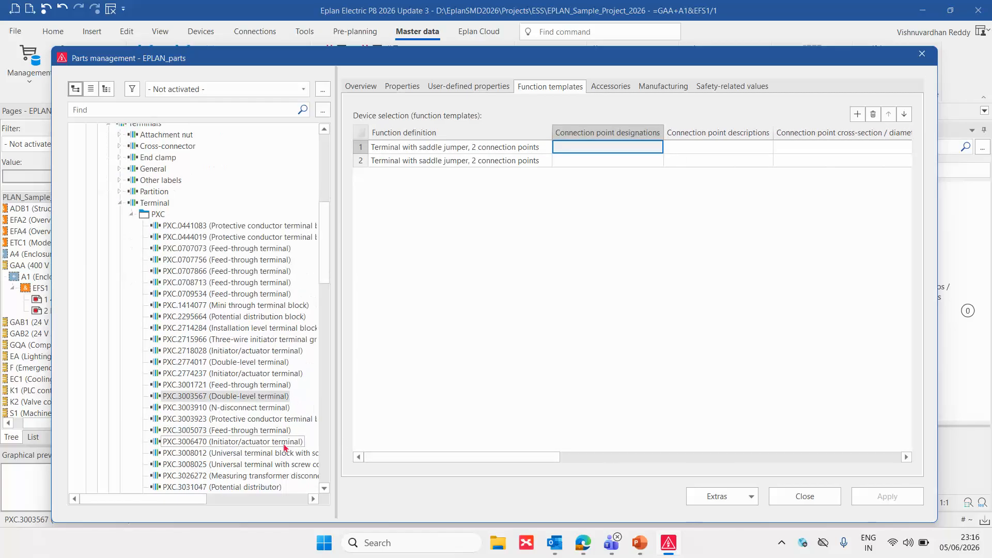
scroll(272, 433, "down", 1)
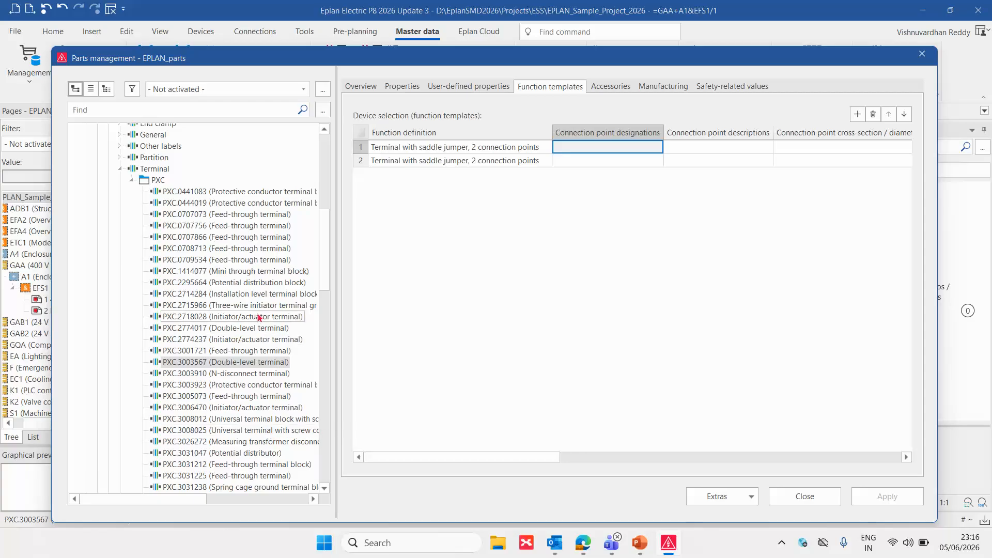
Check the function templates of the neighbouring PXC terminals, down to the connection point designations of potential distributor PXC.3031047
left_click(240, 351)
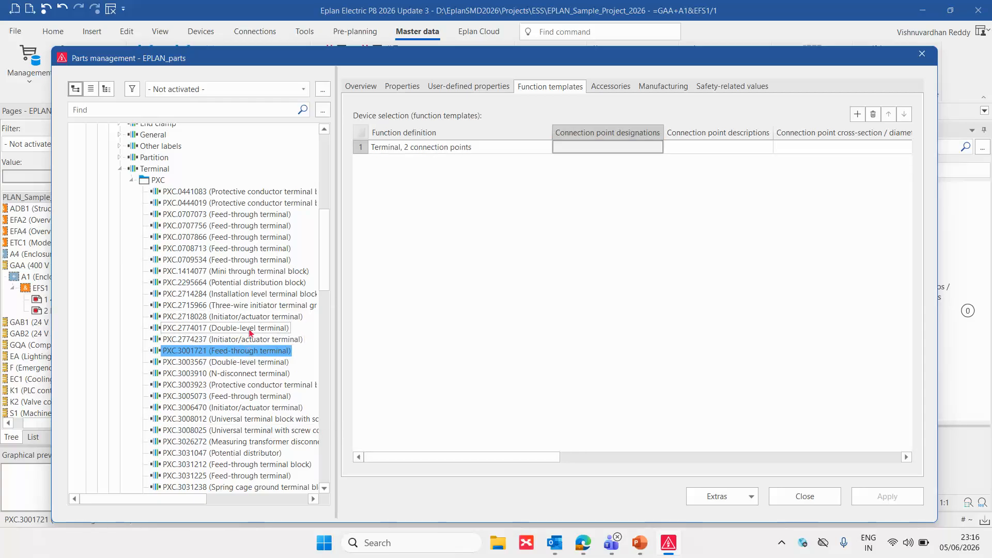
left_click(248, 329)
key("Up")
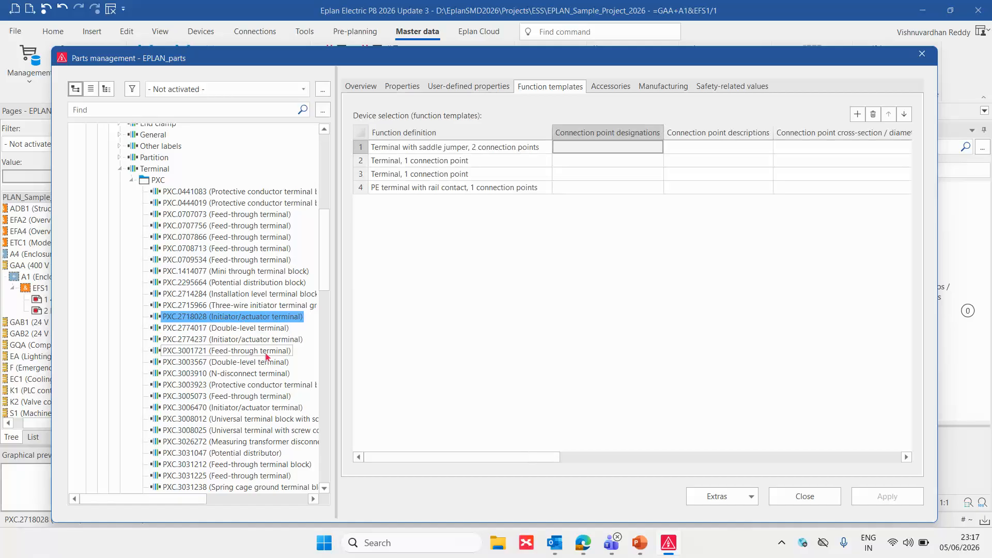
key("Down")
key("Down")
key("Down")
key("Down")
key("Down")
key("Down")
key("Down")
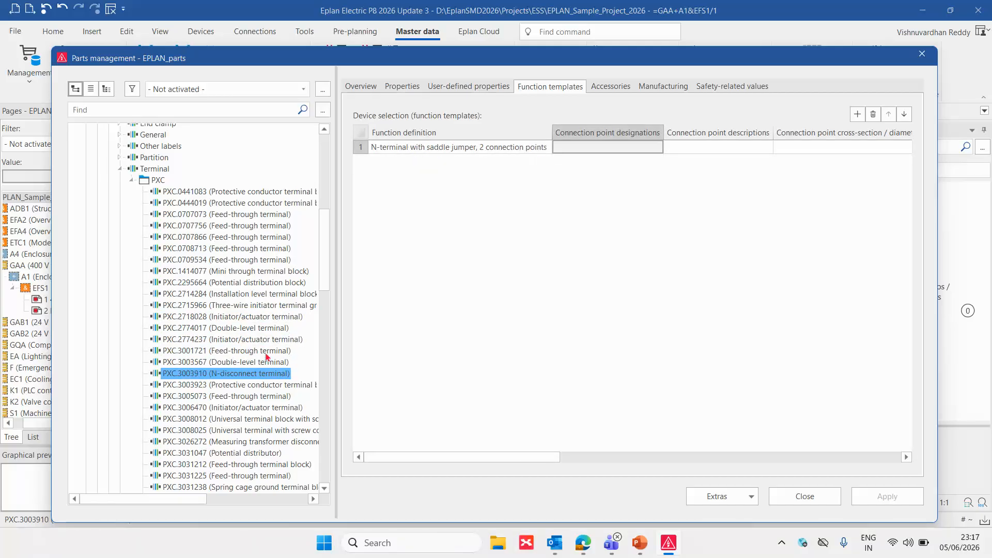
key("Down")
key("Down")
key("Down")
key("Down")
key("Down")
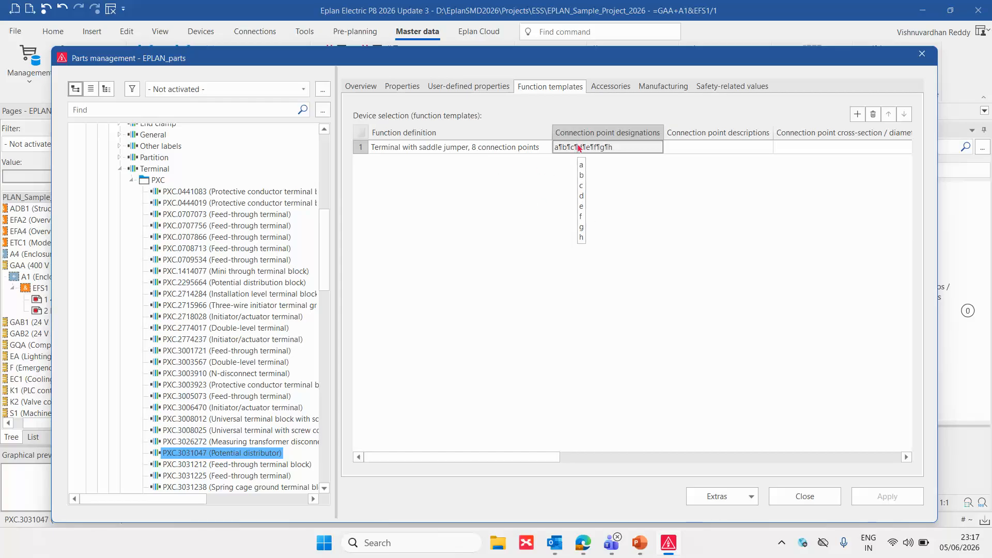
Browse the function templates of the PXC terminals following the potential distributor, down to supply terminal PXC.3209196
scroll(235, 371, "down", 3)
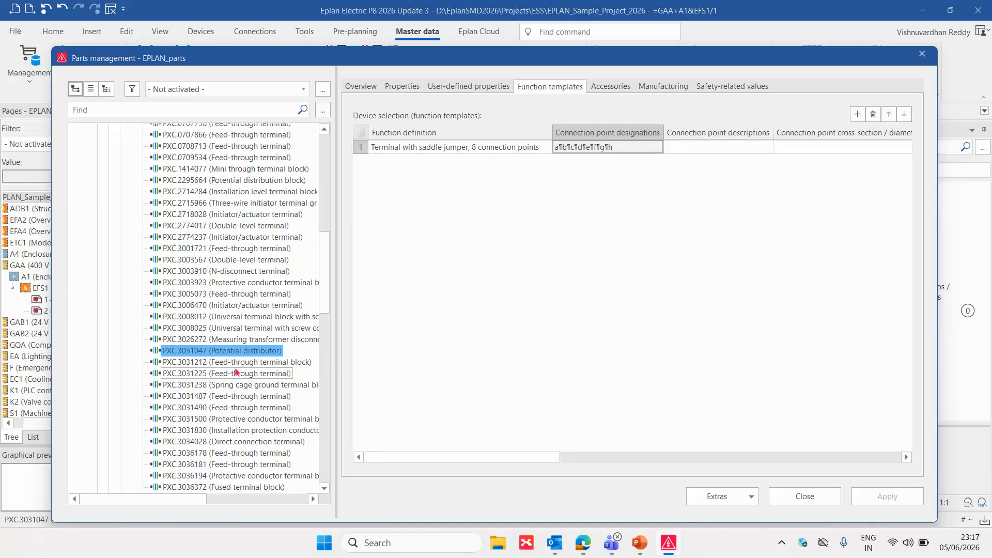
key("Down")
key("Down")
key("Down")
key("Down")
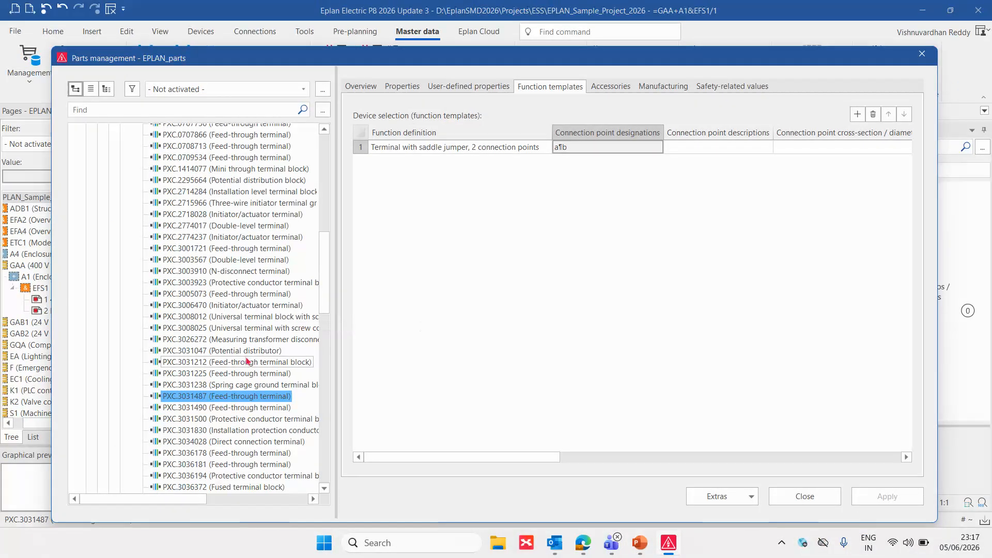
left_click(247, 408)
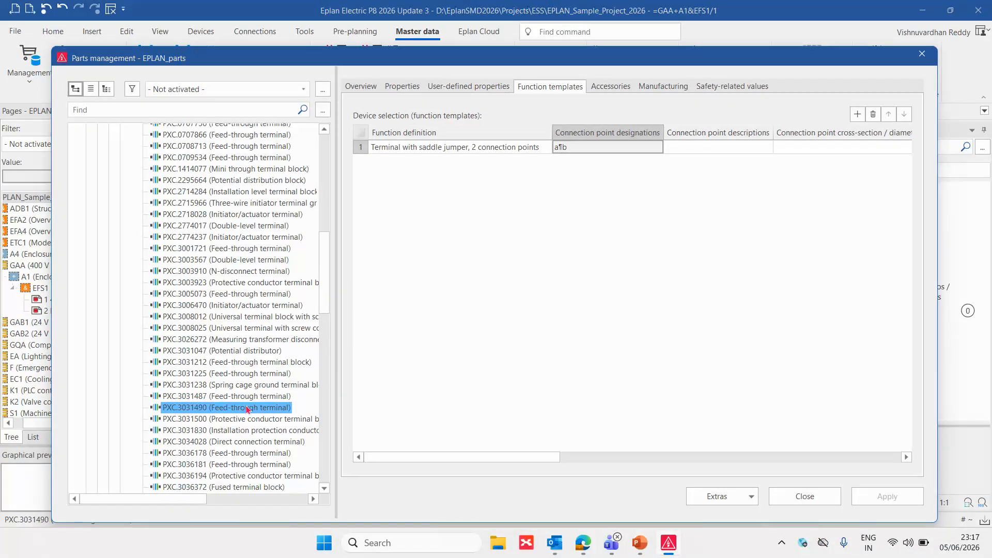
key("Down")
key("Down")
key("Down")
key("Down")
key("Down")
key("Down")
key("Down")
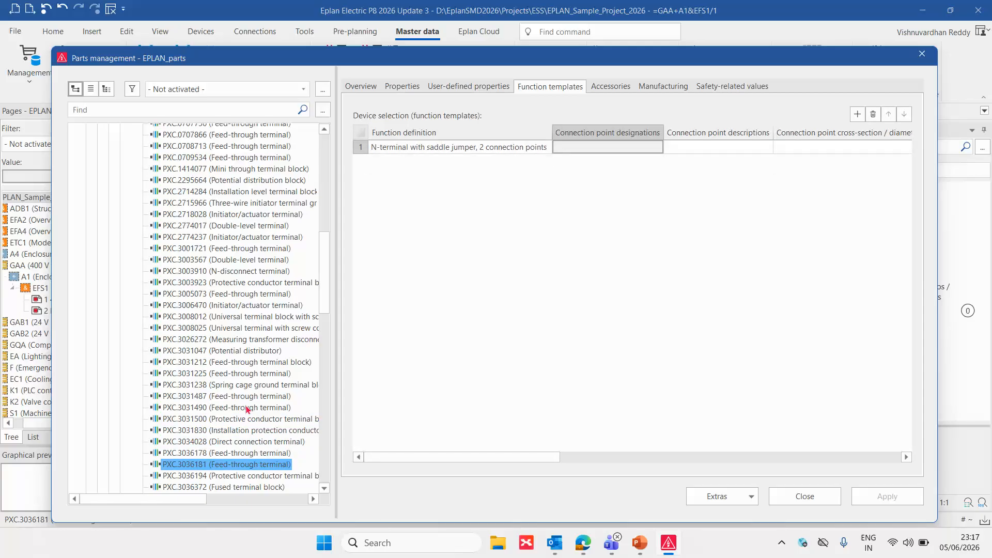
key("Down")
key("Down")
key("Down")
key("Down")
key("Down")
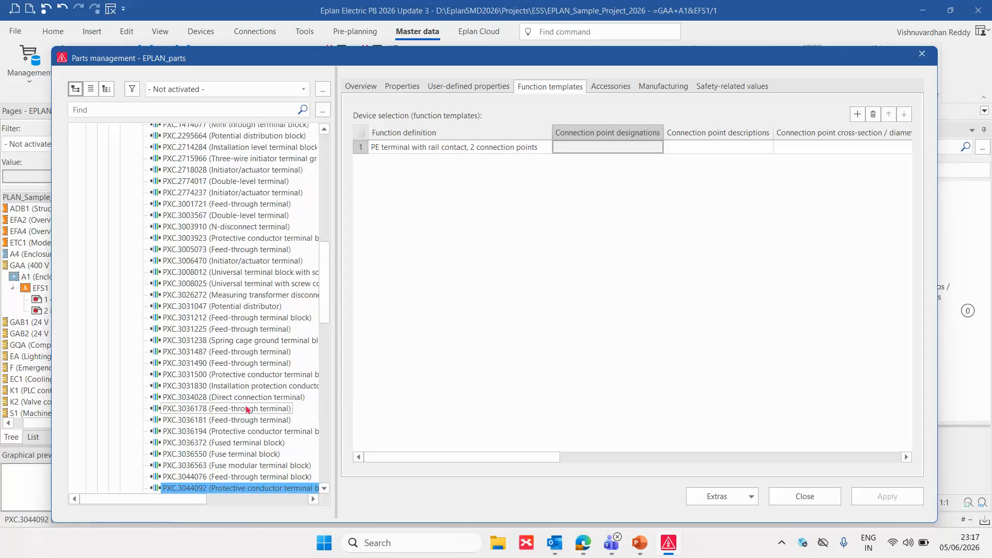
key("Down")
key("Down")
key("Down")
key("Down")
key("Down")
key("Down")
key("Down")
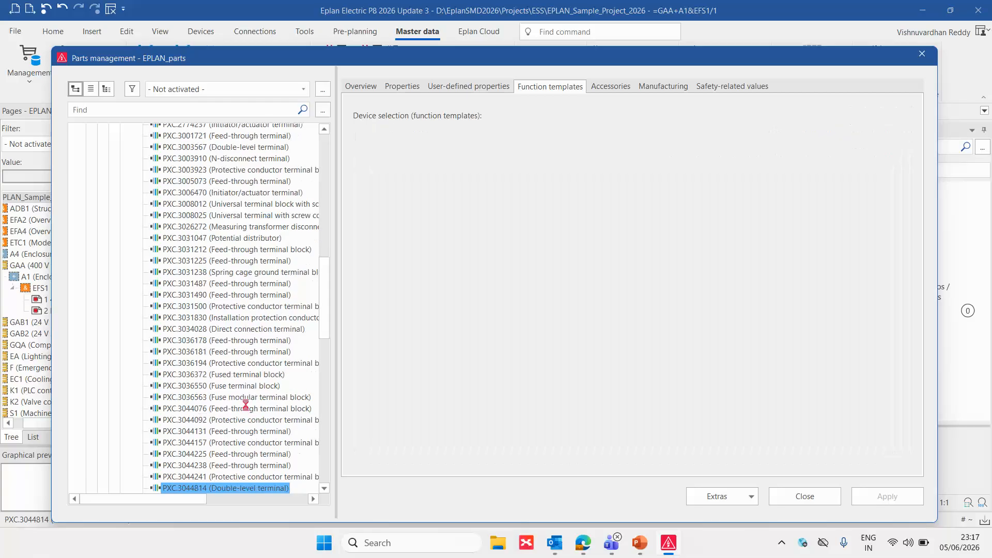
key("Down")
key("Down")
key("Down")
key("Down")
key("Down")
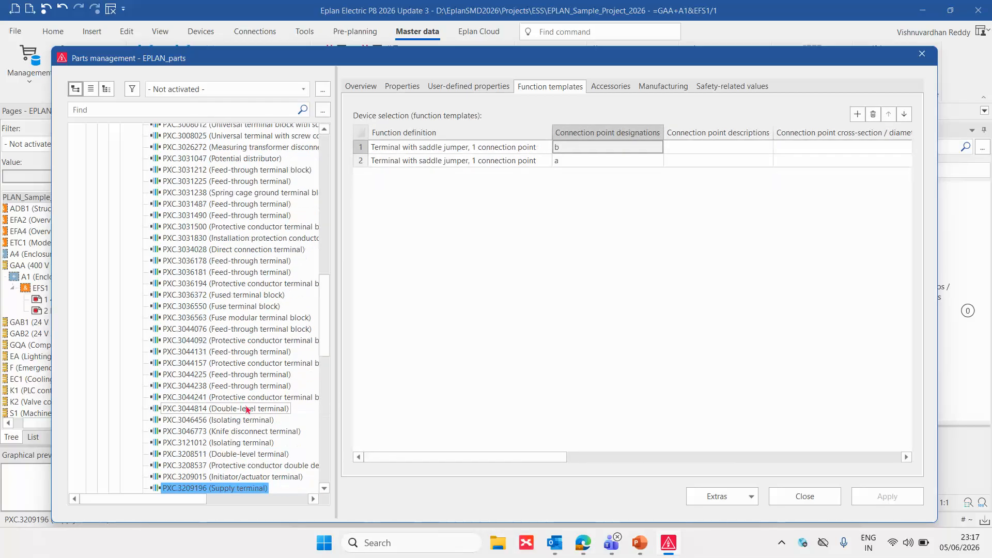
Compare the function templates of initiator/actuator terminal PXC.3209015 and supply terminal PXC.3209196 with the terminals above, and close parts management
key("Up")
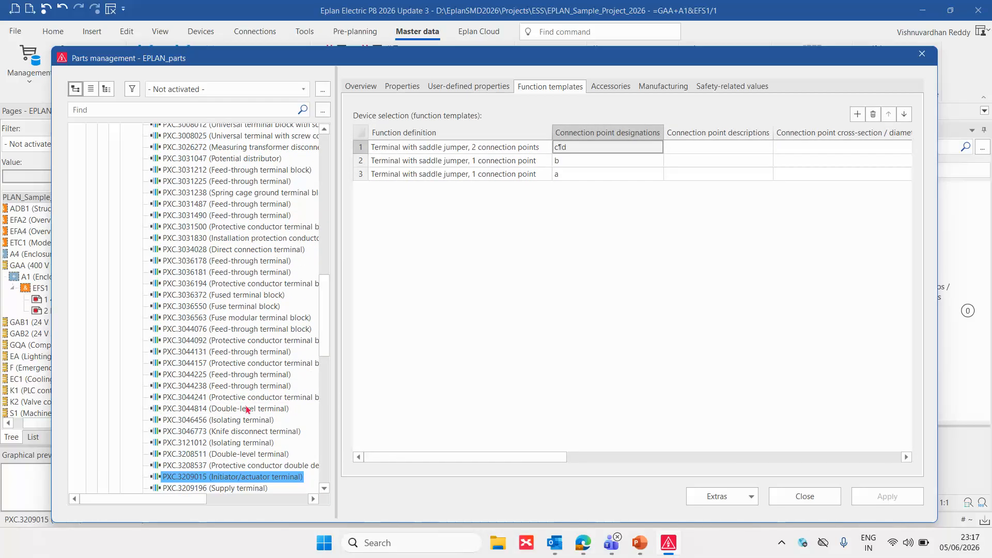
key("Down")
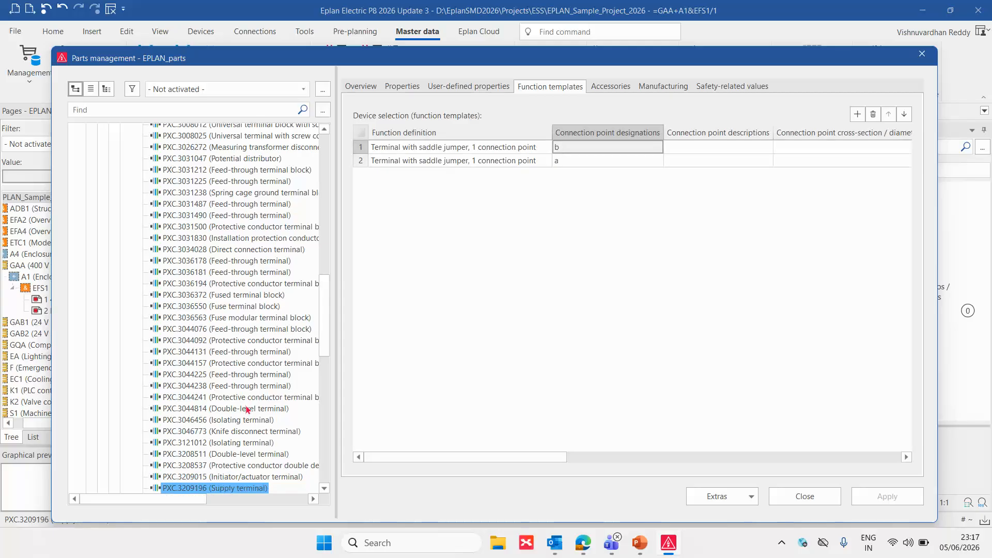
key("Up")
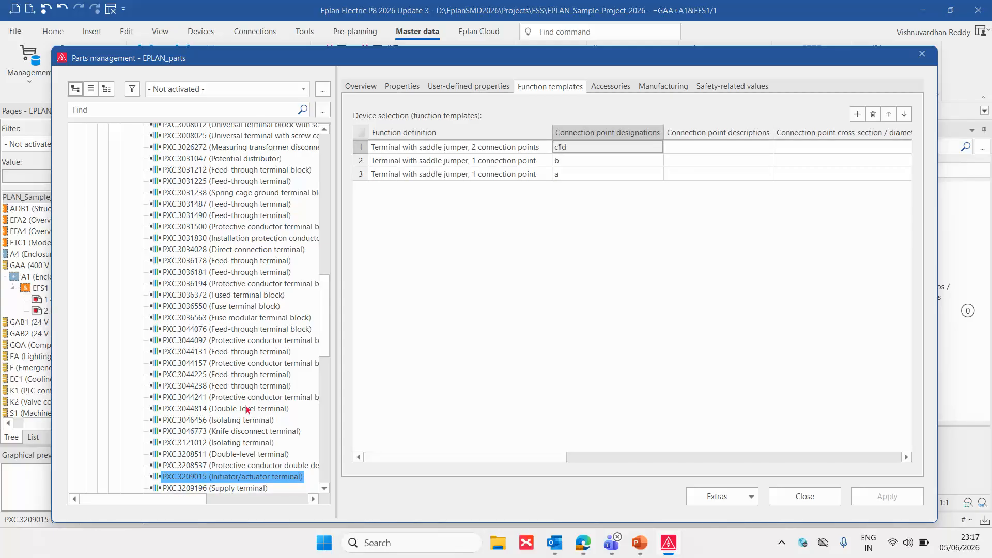
key("Up")
key("Up")
key("Up")
key("Up")
key("Up")
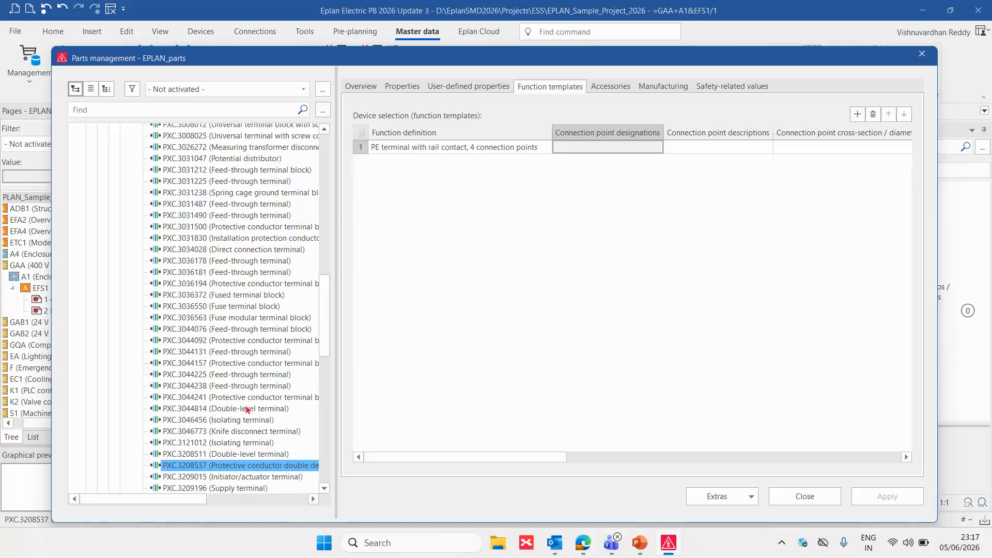
key("Up")
key("Up")
key("Up")
key("Up")
key("Up")
key("Up")
key("Up")
key("Up")
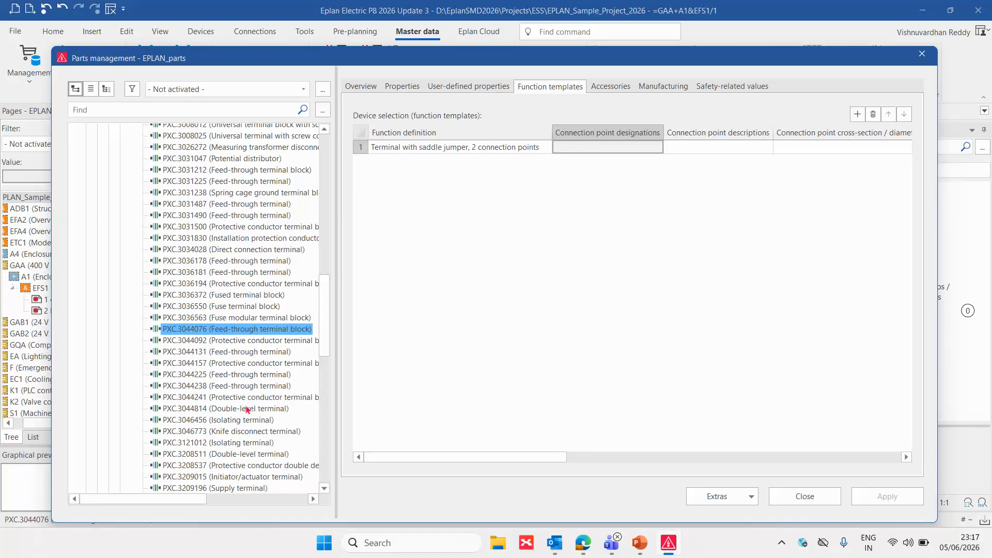
left_click(922, 55)
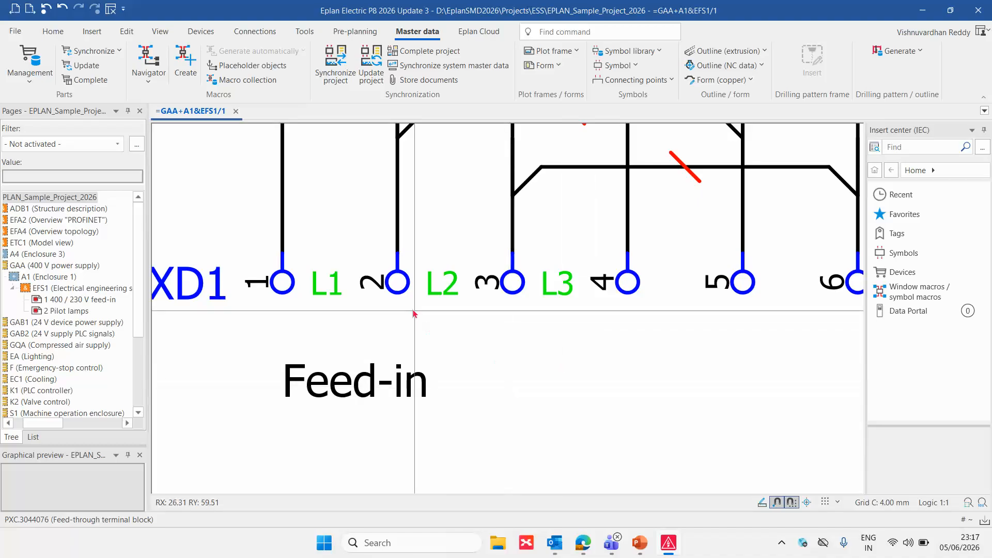
Open the properties of terminal -XD1:2 and view the property arrangement of its display
left_click(398, 287)
double_click(377, 280)
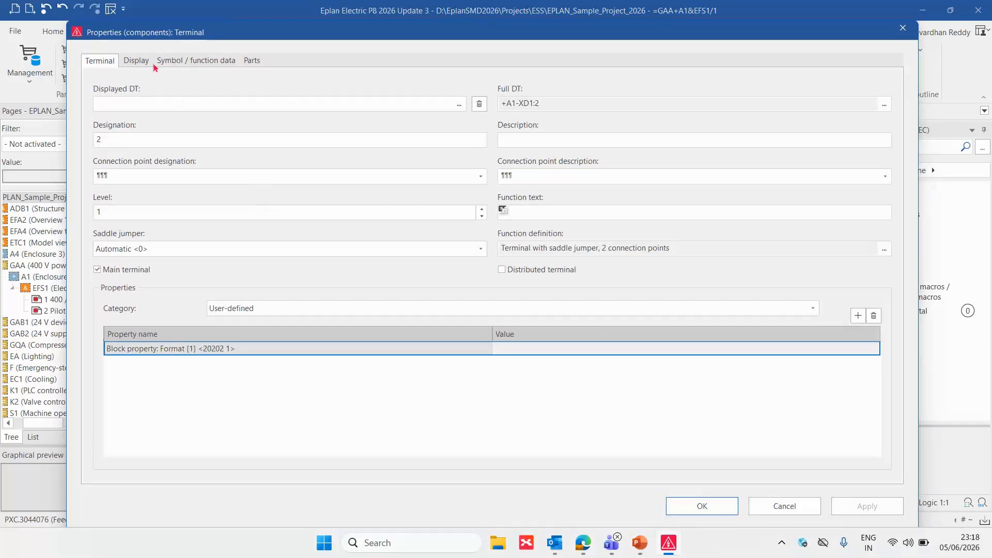
left_click(137, 61)
key("Escape")
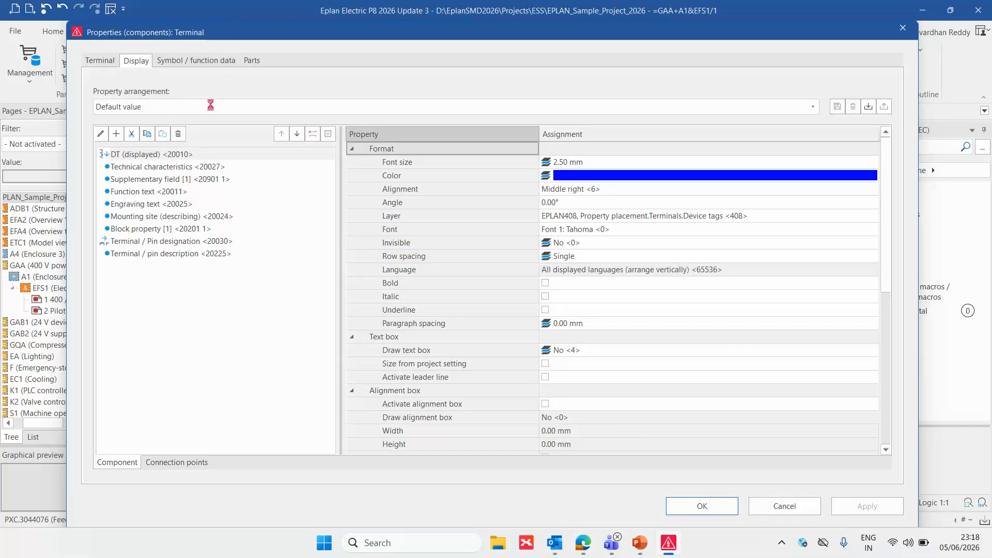